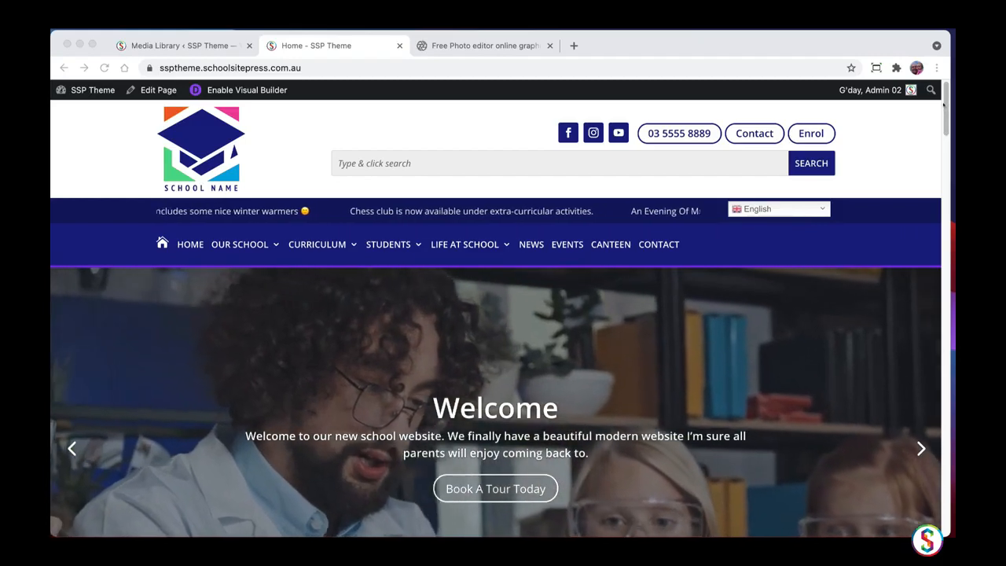
Examine the school home page's images, from the Welcome slider through sub-school tiles, news and events to the partner logos.
left_click(945, 104)
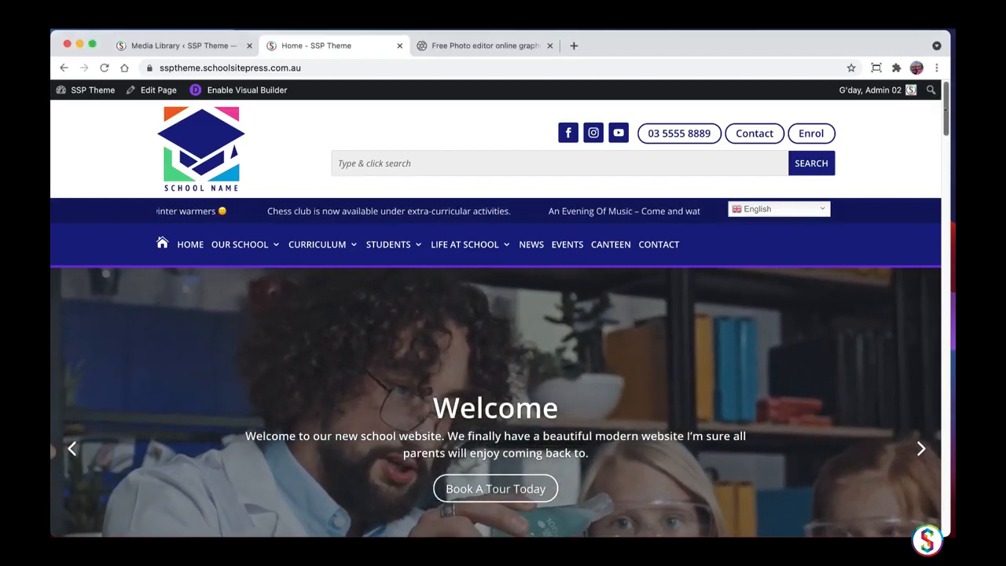
left_click_drag(945, 110, 942, 126)
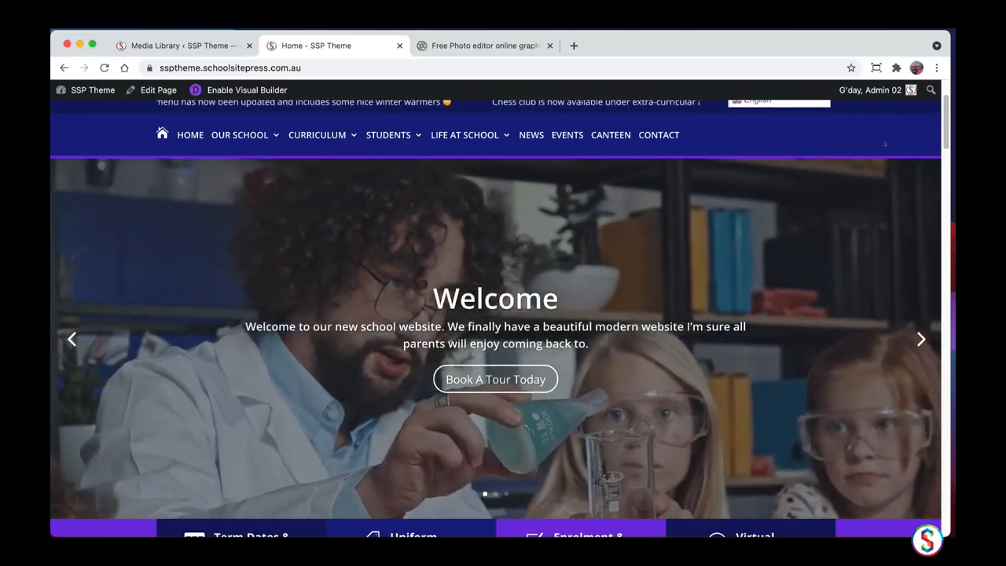
scroll(921, 204, "down", 10)
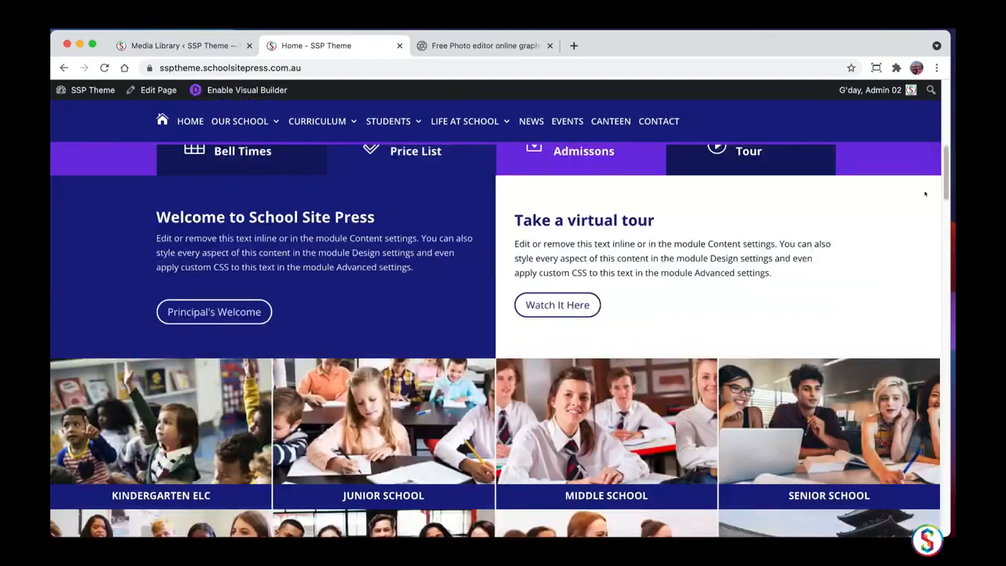
scroll(922, 204, "down", 1)
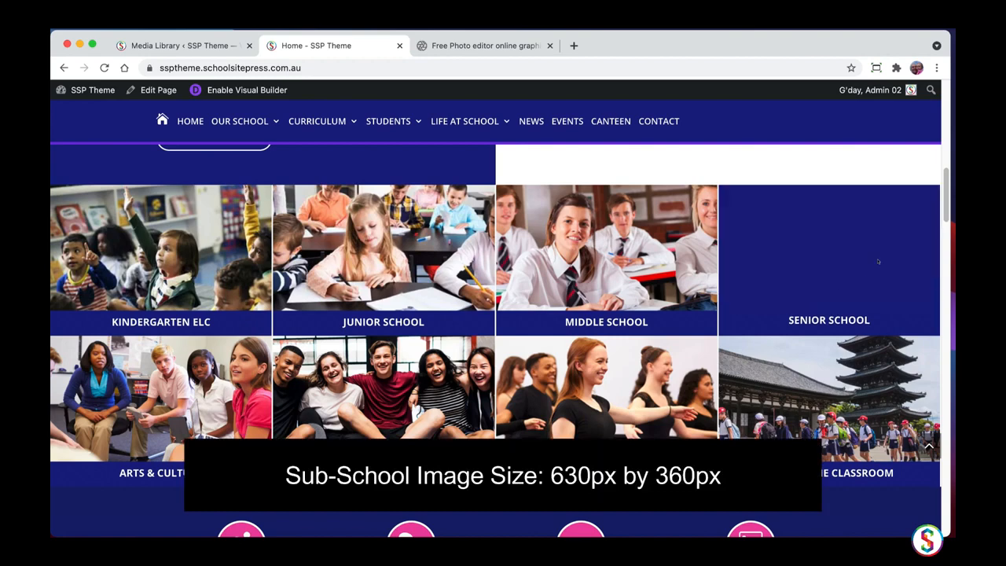
left_click_drag(945, 210, 927, 252)
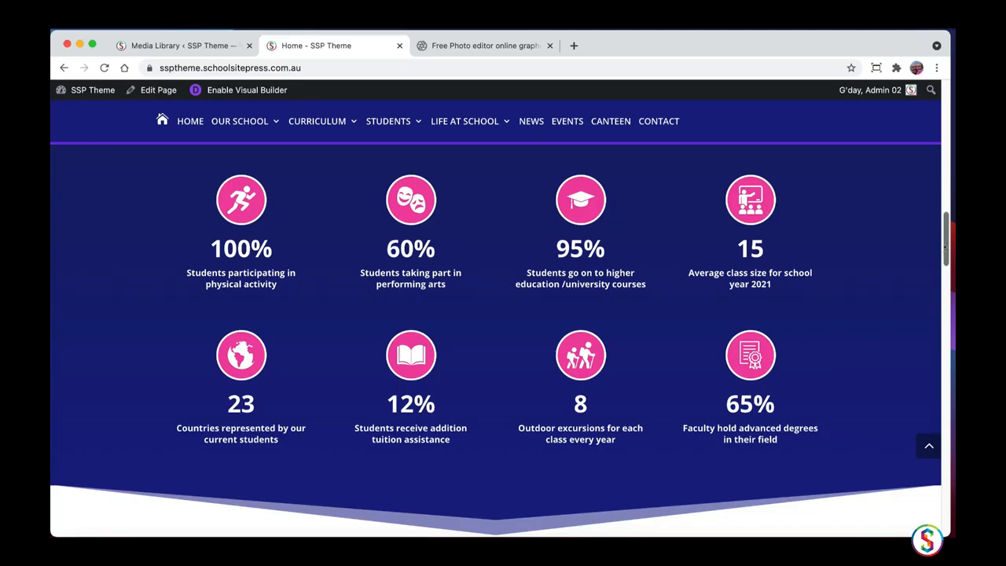
left_click_drag(946, 246, 928, 299)
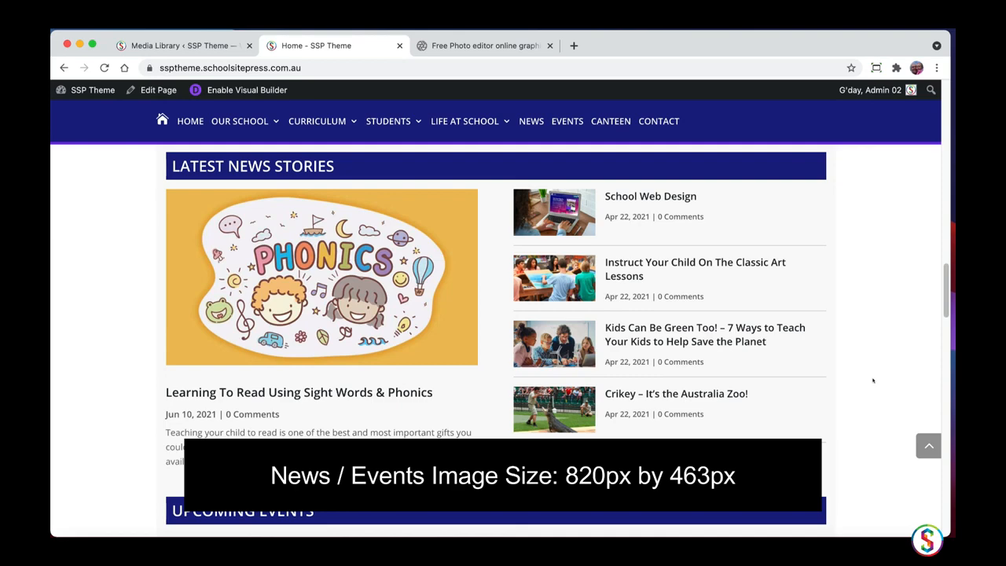
scroll(930, 316, "down", 5)
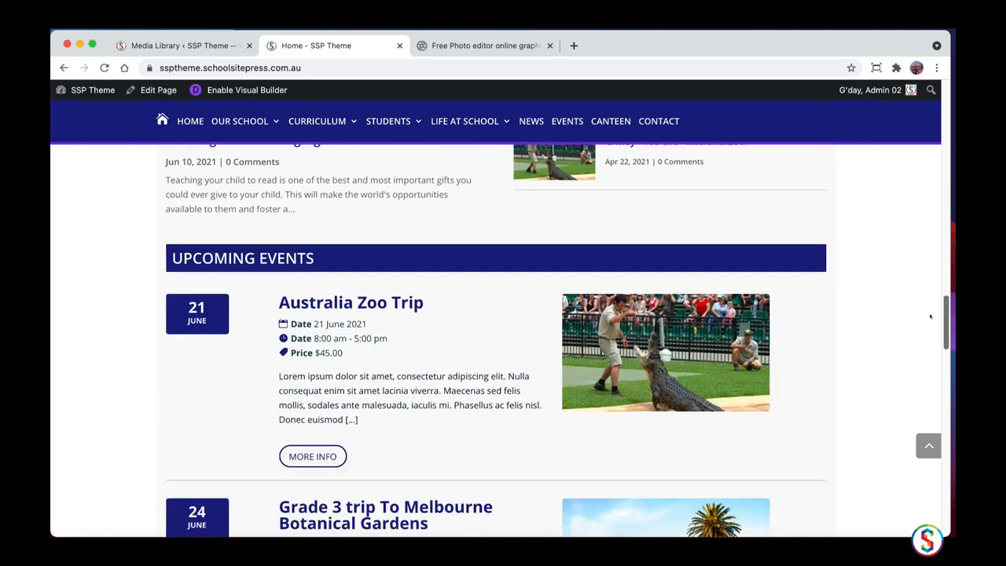
scroll(931, 317, "down", 2)
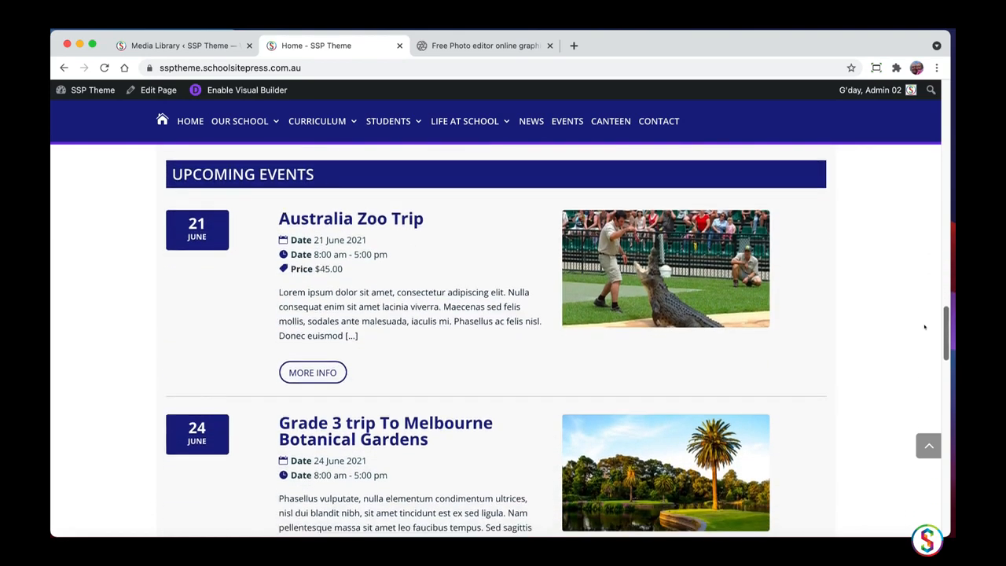
scroll(924, 327, "down", 15)
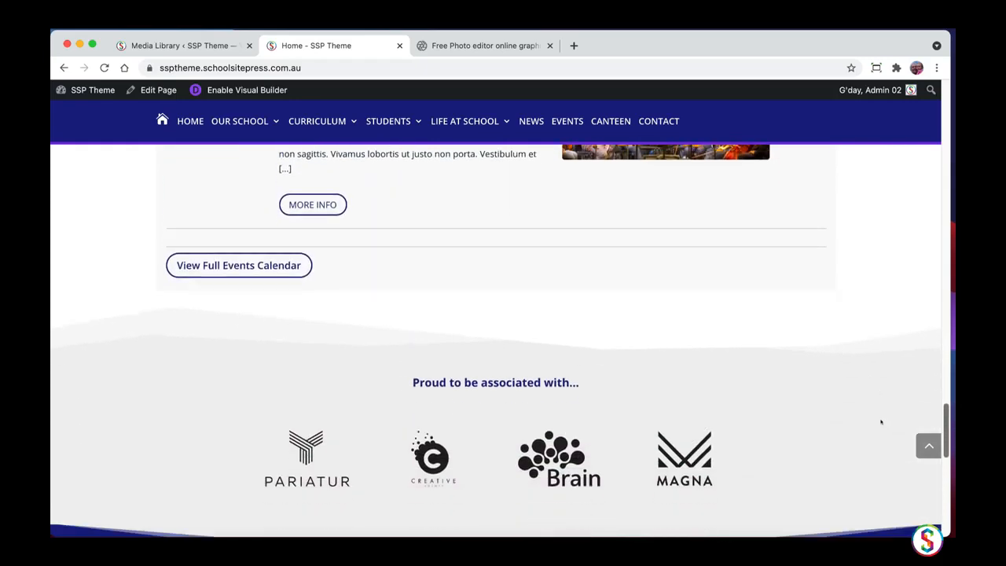
scroll(882, 422, "down", 4)
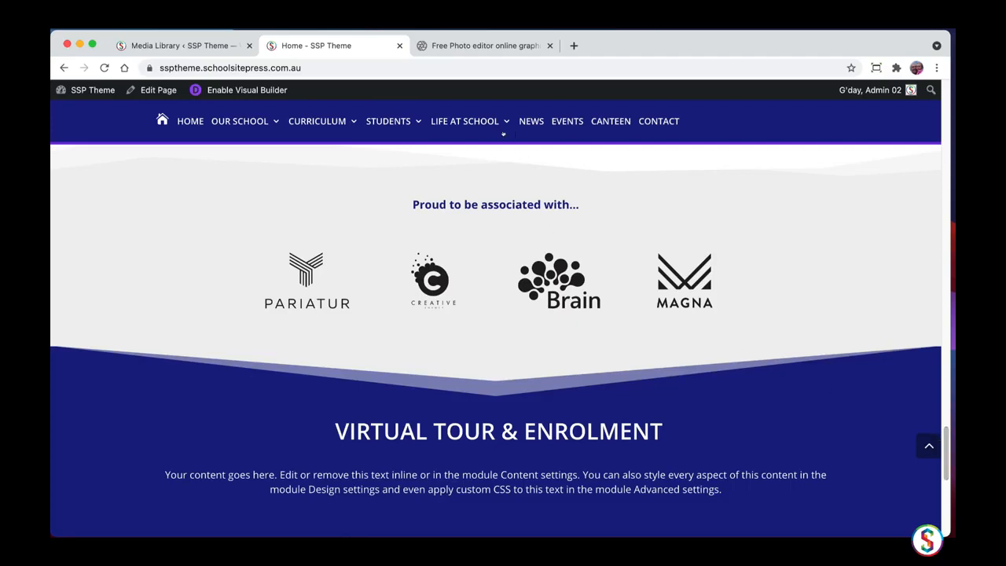
Examine the images on the school site's Contact page and its Extra-Curricular Clubs & Activities page.
left_click(656, 121)
scroll(642, 454, "down", 3)
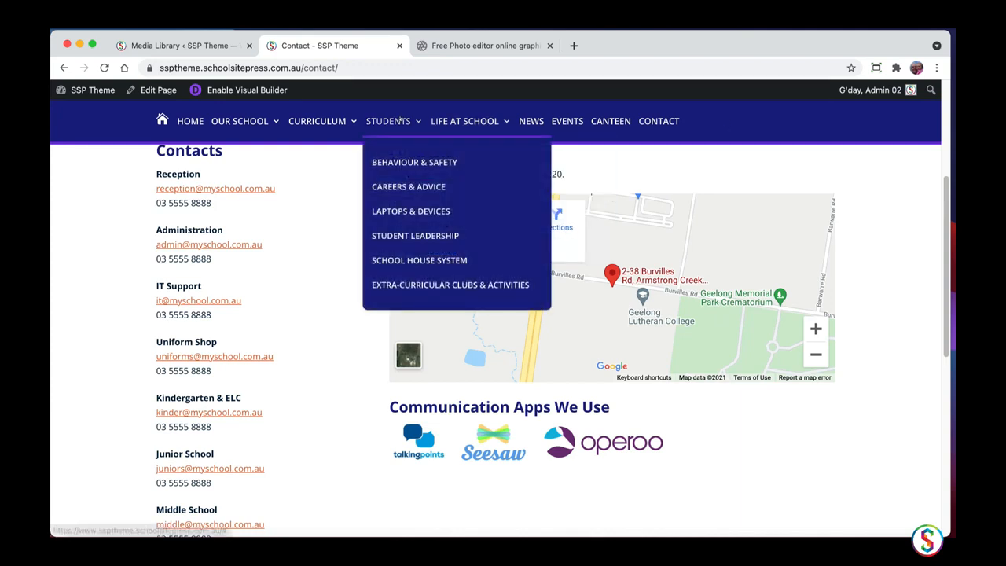
mouse_move(407, 118)
left_click(391, 285)
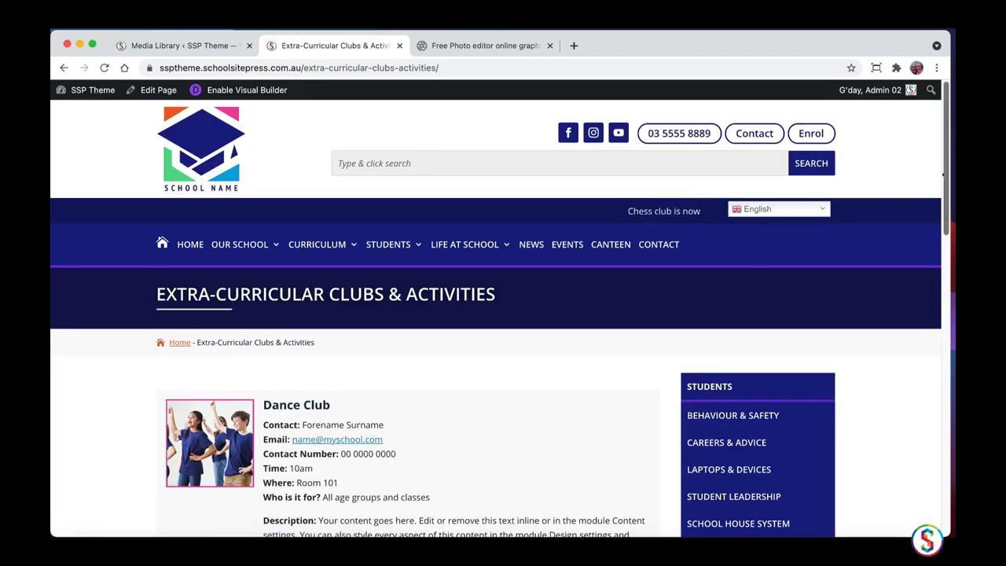
scroll(930, 183, "down", 5)
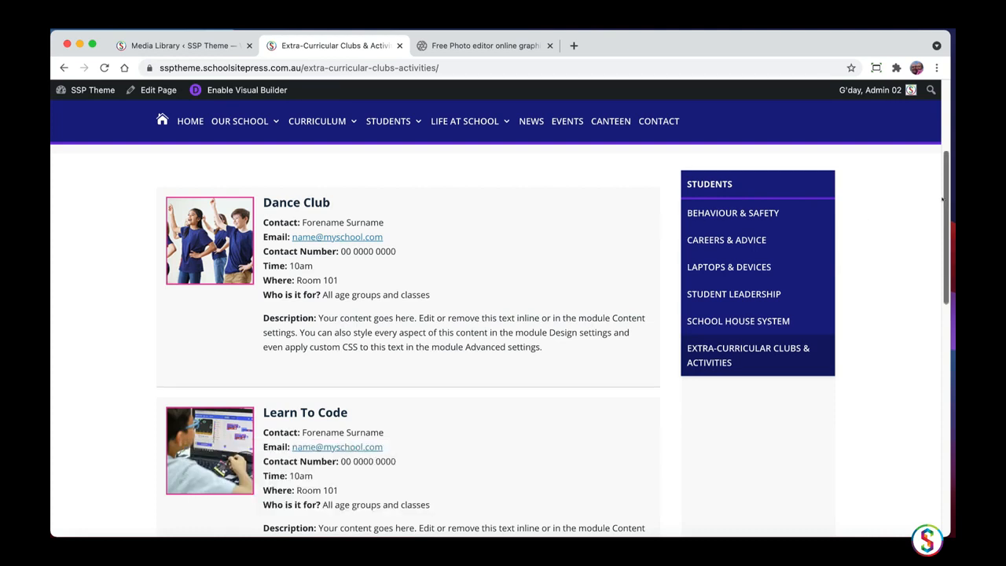
scroll(865, 217, "up", 5)
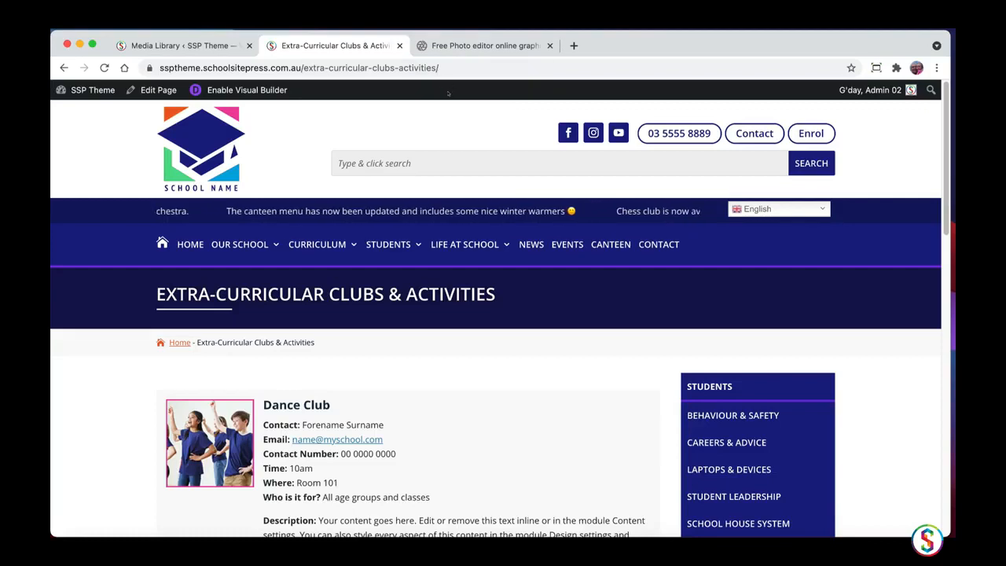
Switch to Pixlr, launch the Pixlr E editor, and preview Learning In The Library.jpg from the Desktop without opening it.
left_click(462, 46)
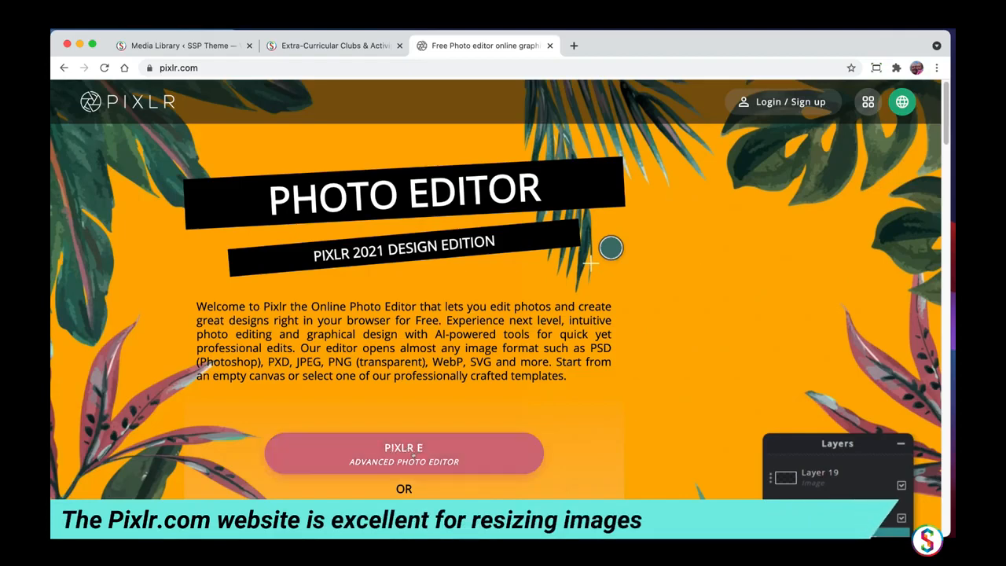
left_click(401, 452)
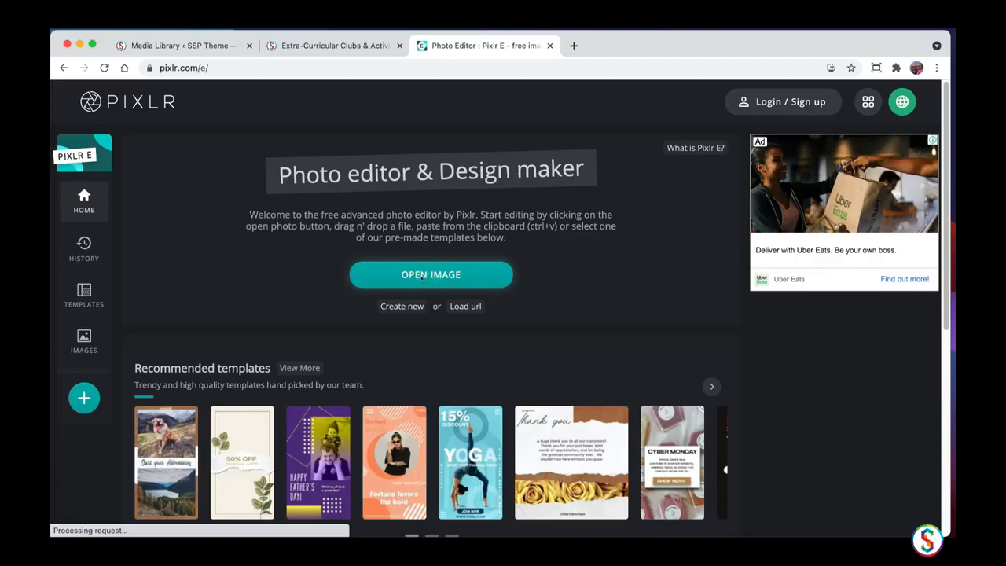
left_click(423, 275)
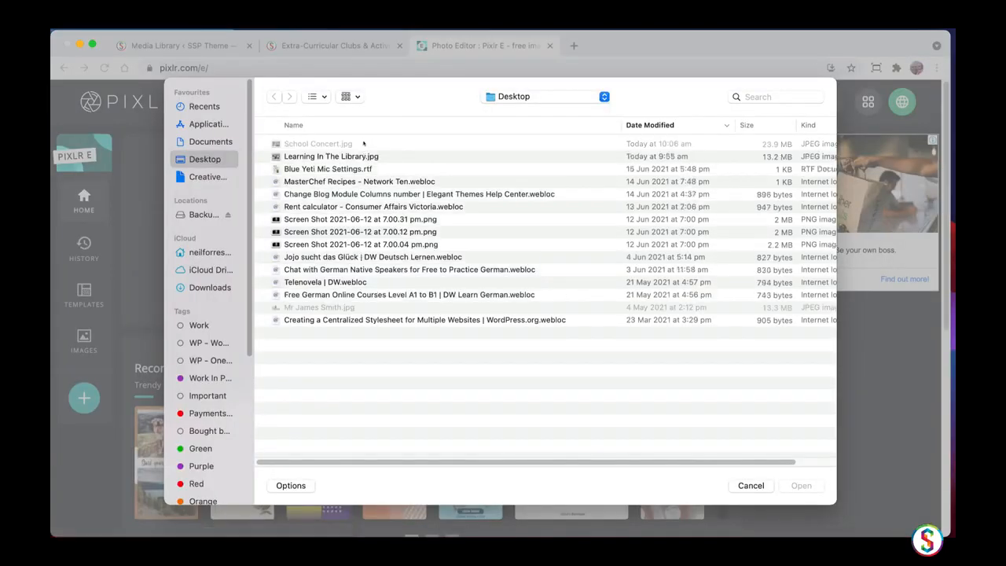
left_click(366, 144)
left_click(380, 156)
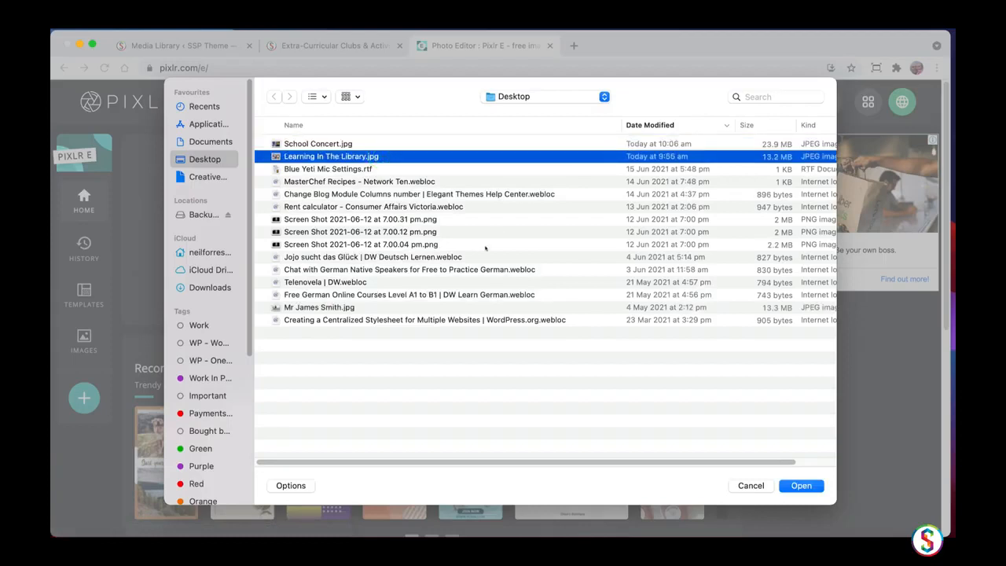
key("space")
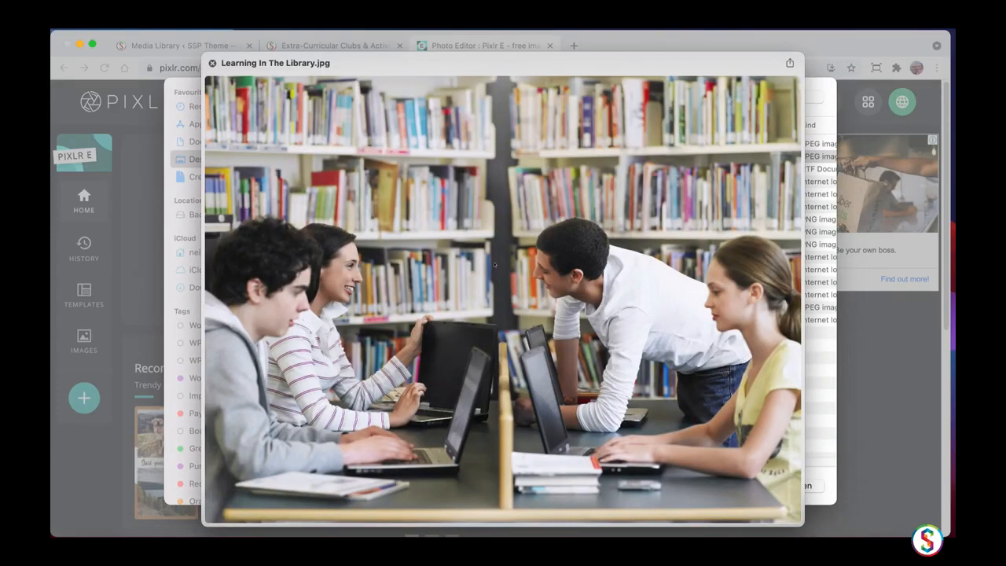
key("space")
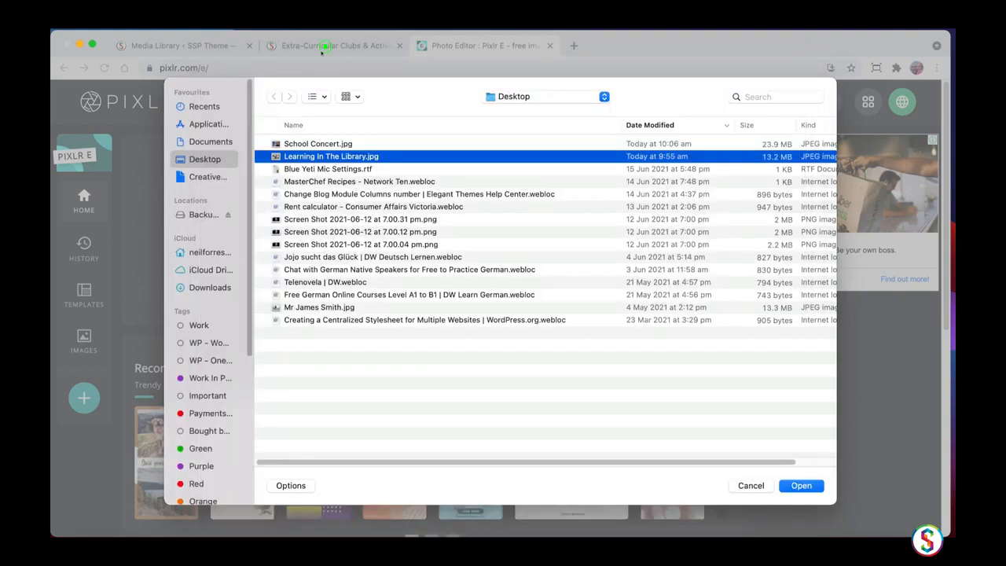
left_click(751, 486)
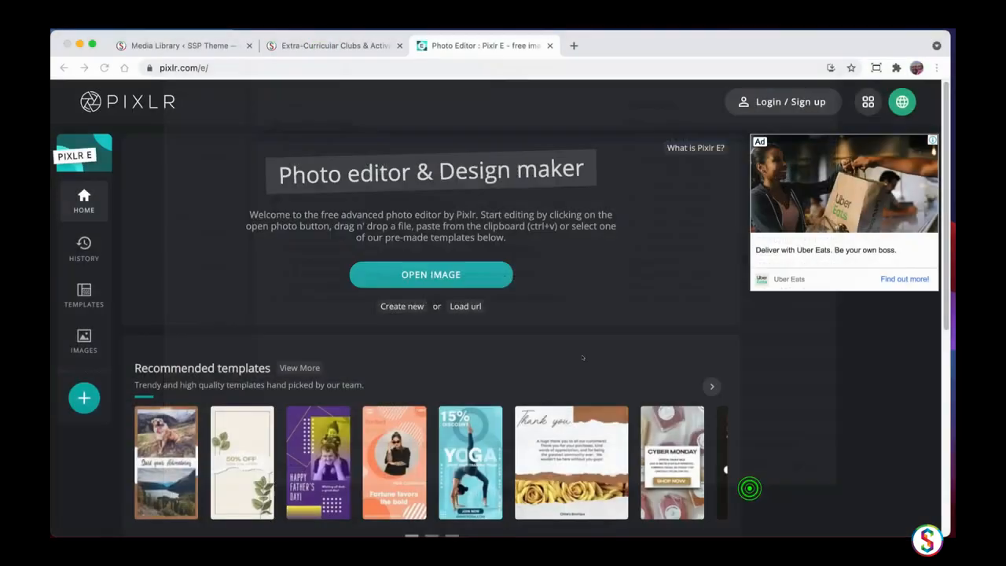
Return to the school website's home page and view the Welcome slide image.
left_click(336, 46)
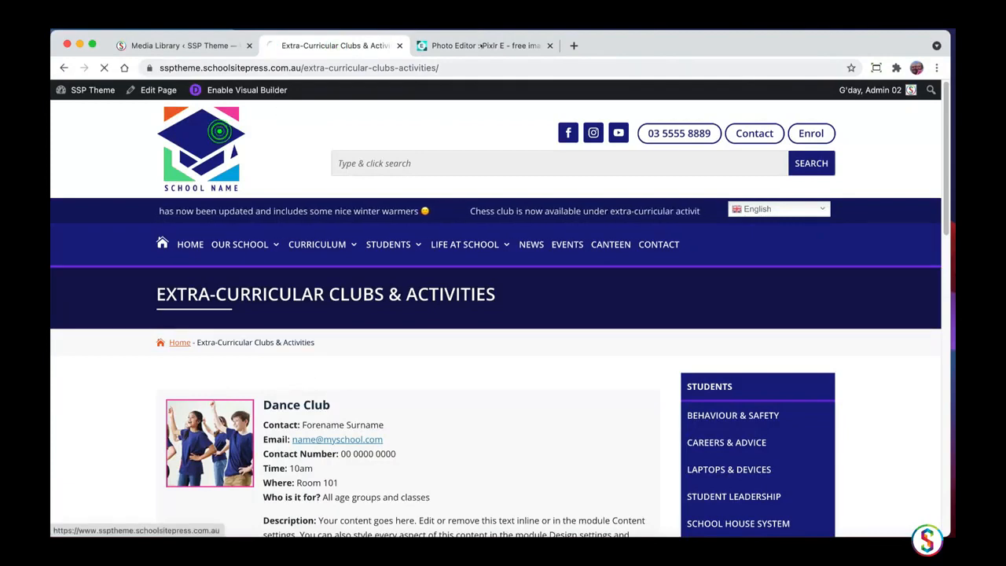
left_click(476, 45)
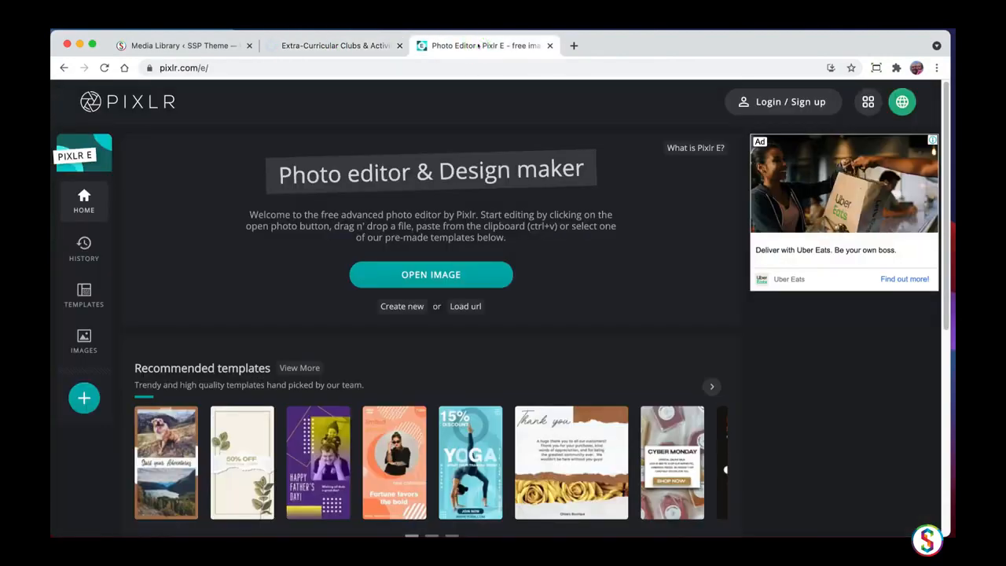
left_click(349, 46)
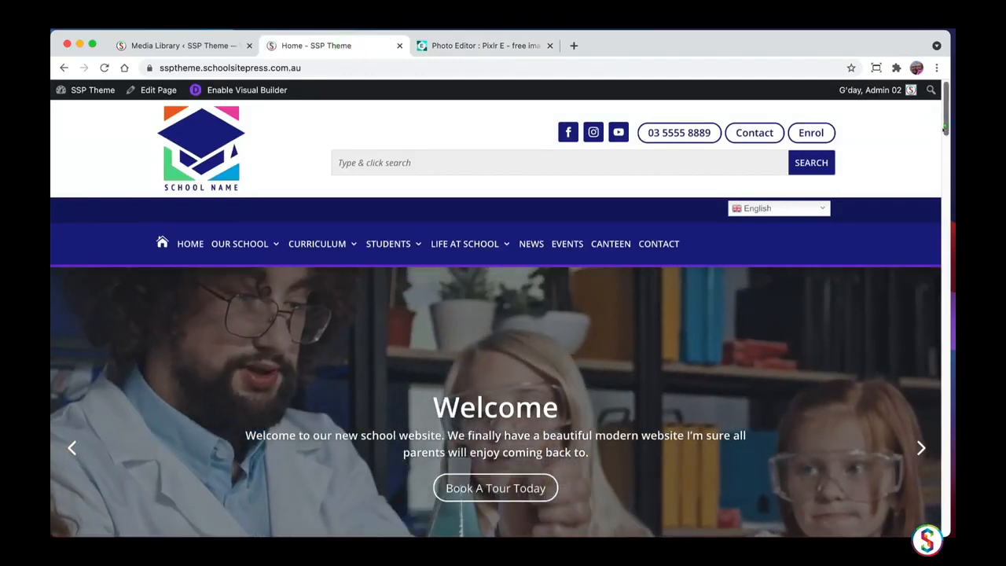
mouse_move(946, 128)
left_mouse_down()
mouse_move(946, 141)
mouse_move(935, 141)
left_mouse_up()
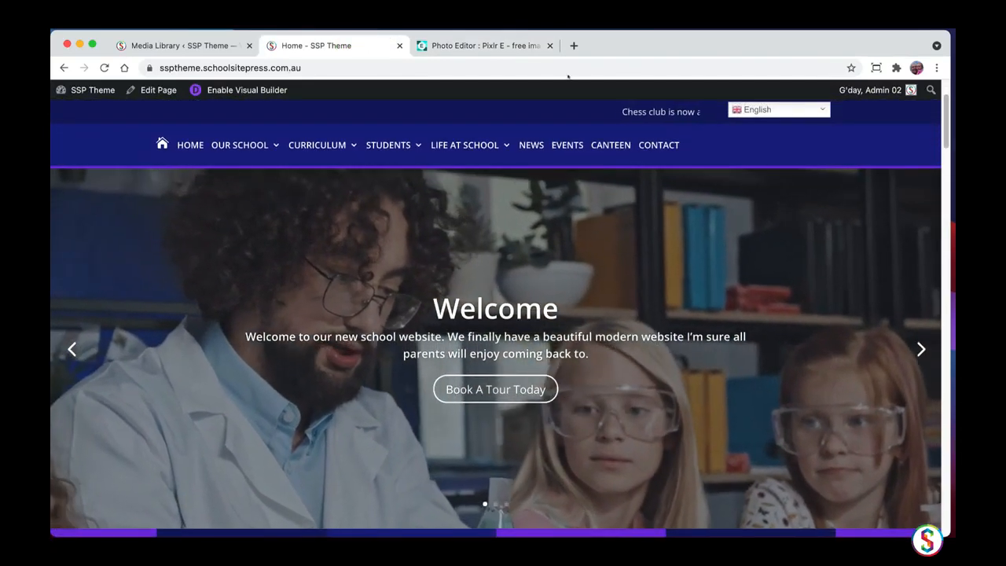
Open Learning In The Library.jpg from the Desktop in Pixlr E, pre-resized to Full HD at 1920 x 1441.
left_click(466, 47)
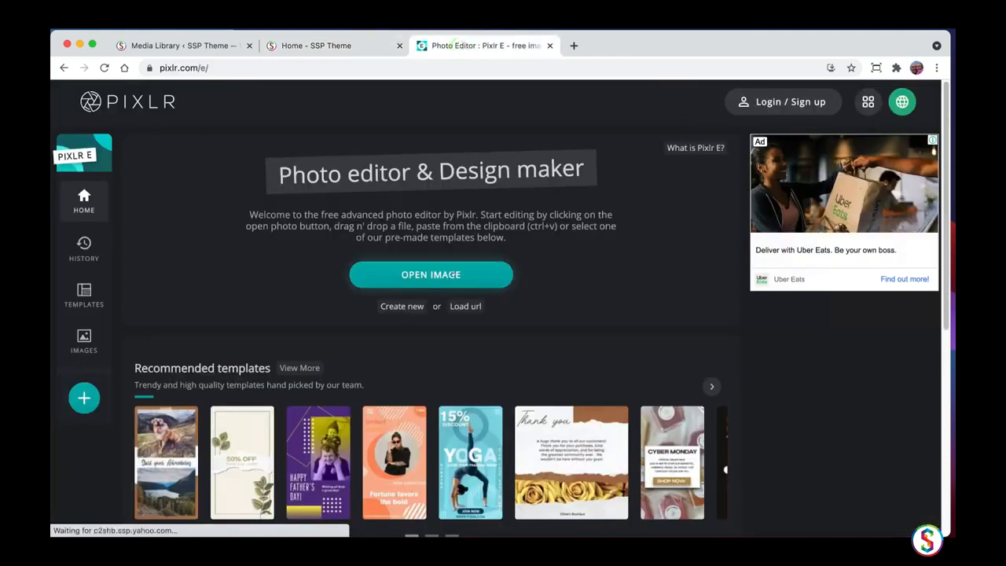
left_click(429, 276)
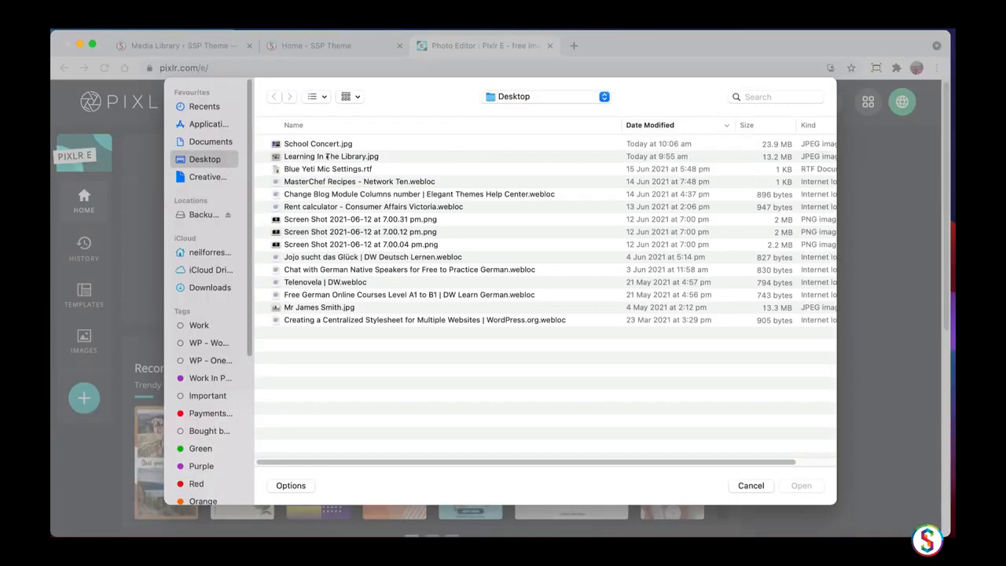
left_click(326, 156)
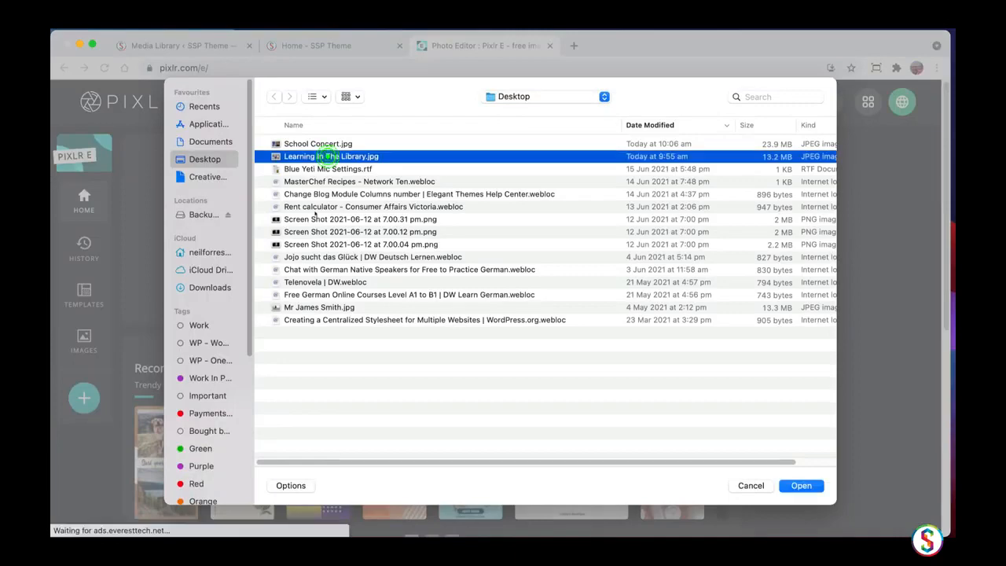
left_click(801, 485)
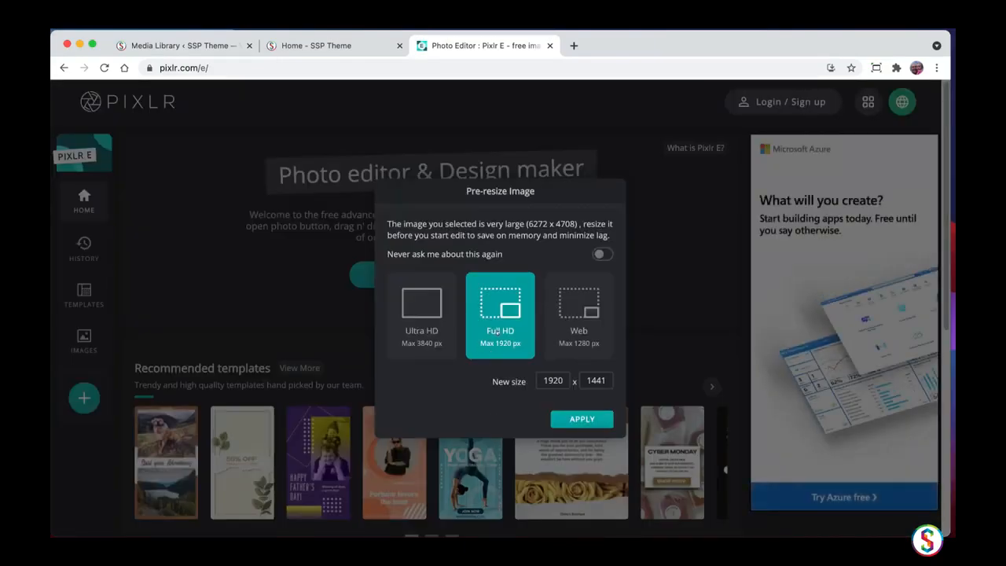
left_click(578, 420)
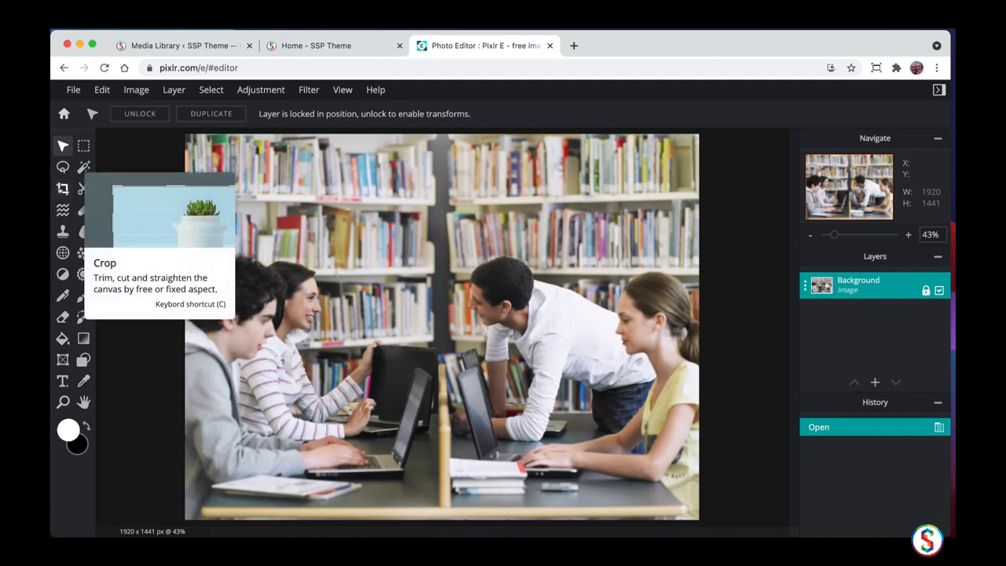
Start a crop of the library photo constrained to a width-to-height ratio of 1240 to 700.
left_click(62, 188)
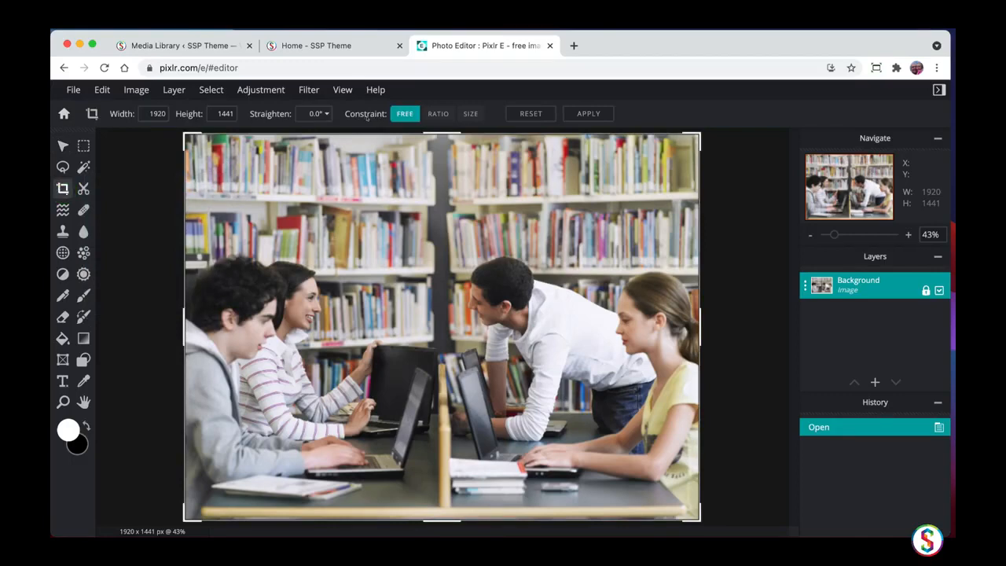
left_click(438, 113)
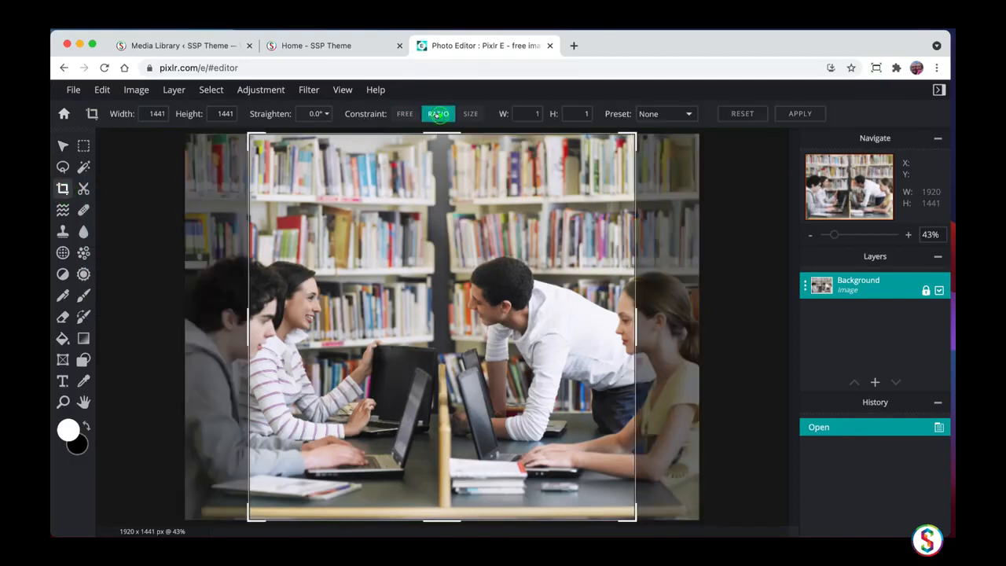
left_click(522, 113)
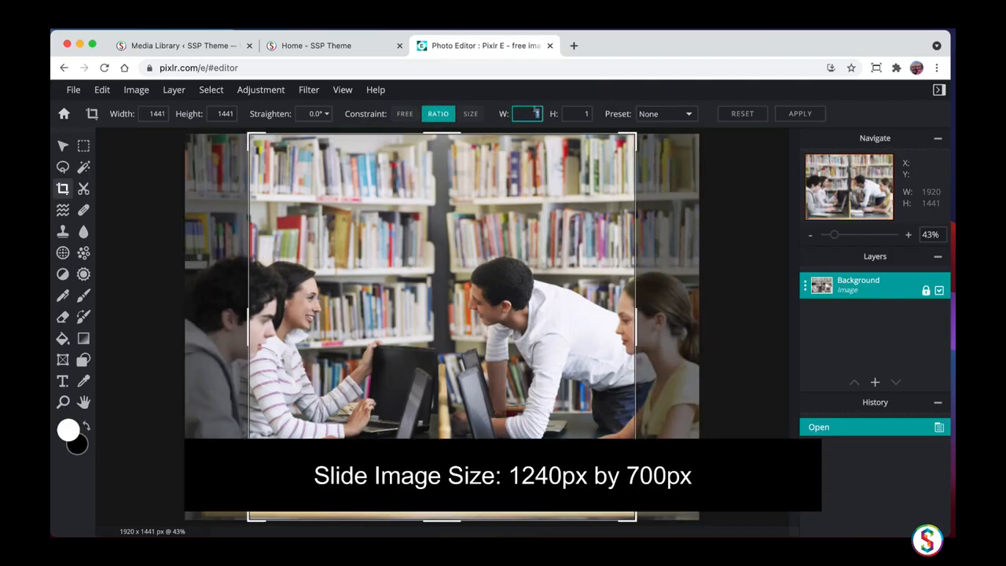
type("1240")
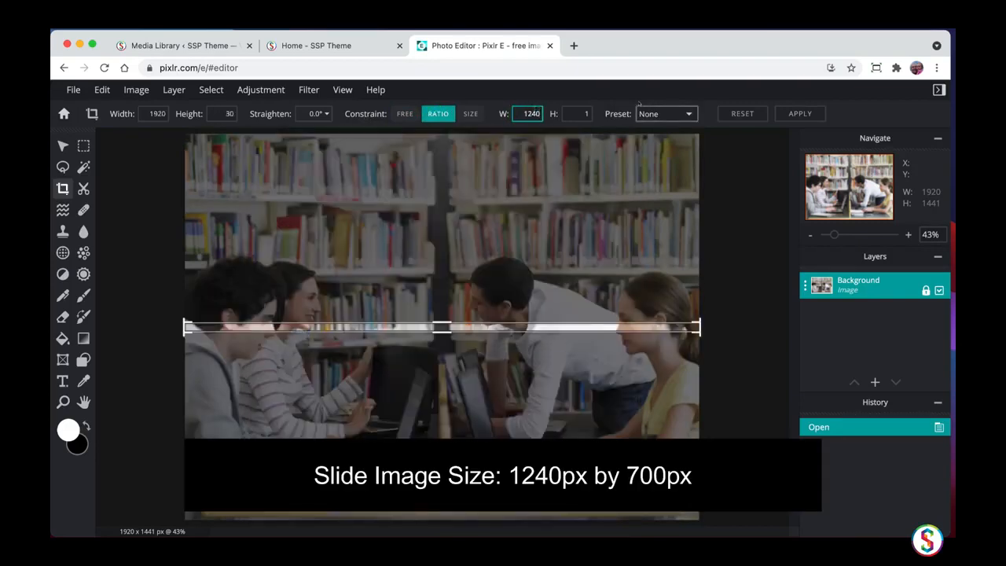
left_click(582, 113)
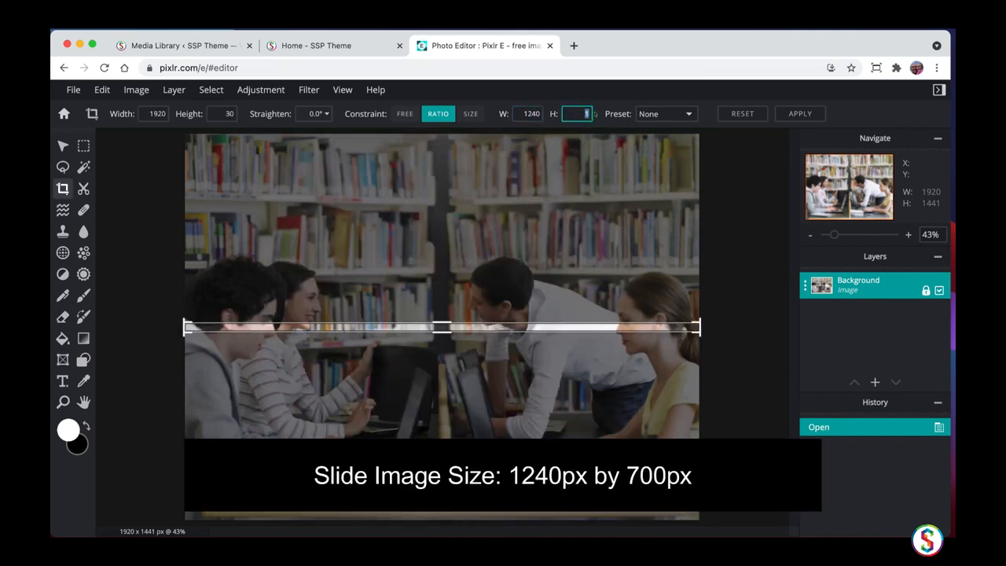
type("700")
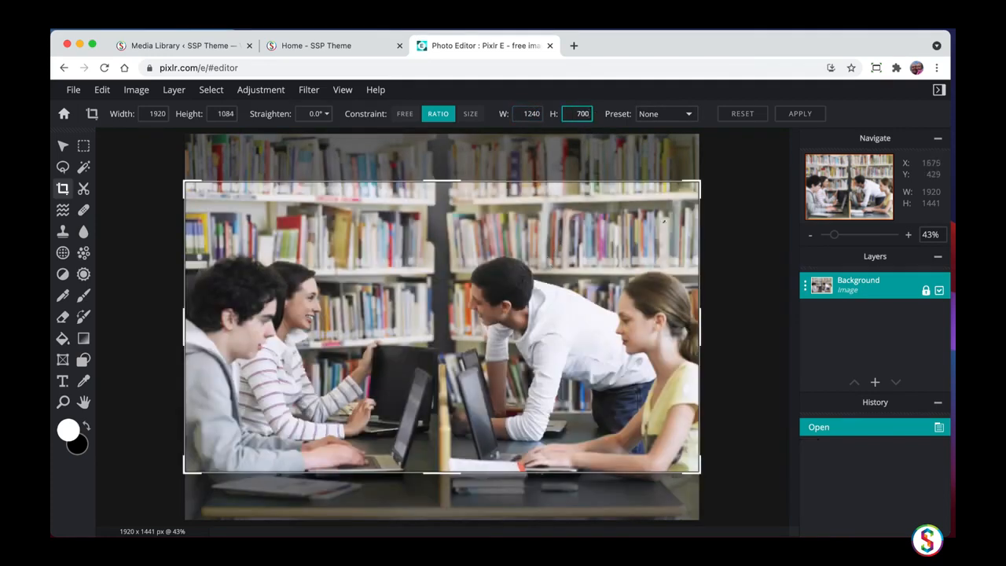
Keep the crop frame at the photo's full width, shift it down to include the books on the table, and apply the crop.
left_click_drag(699, 181, 523, 241)
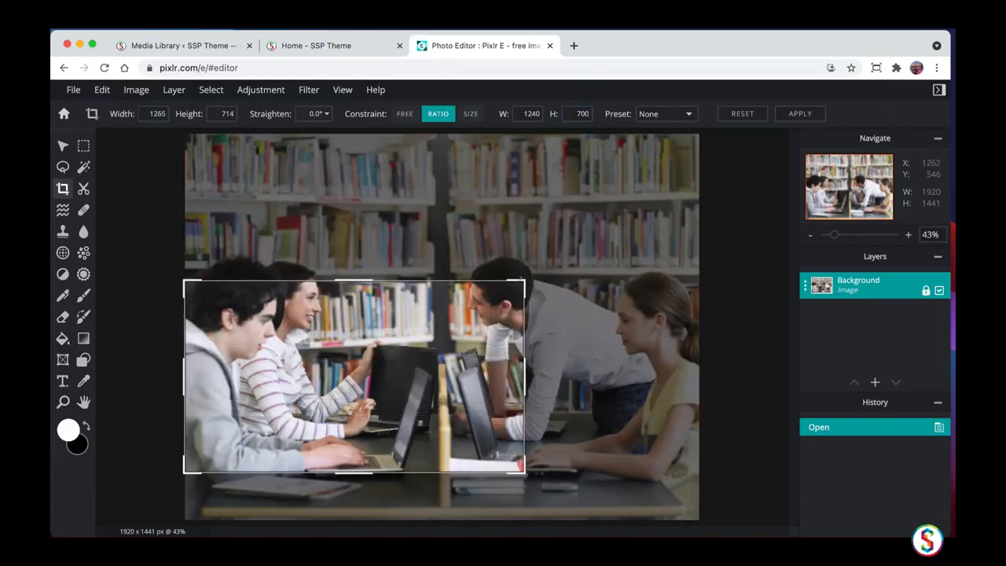
left_click_drag(524, 281, 700, 144)
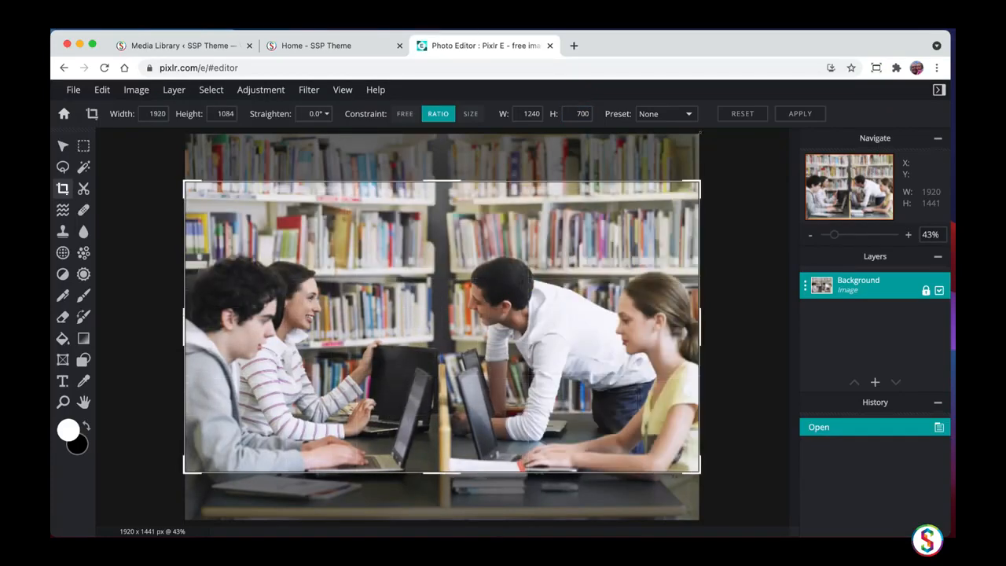
left_click_drag(412, 262, 400, 301)
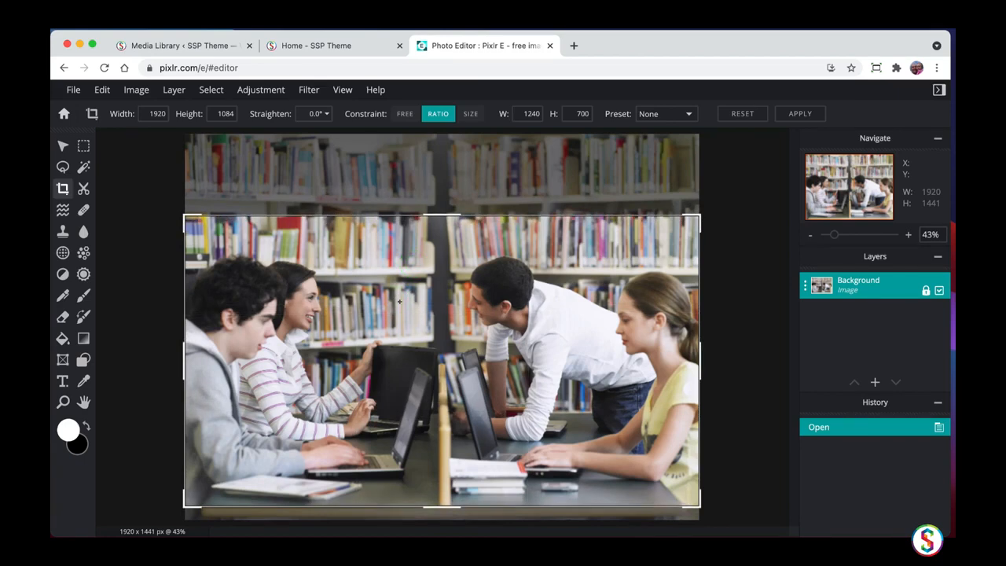
key("Return")
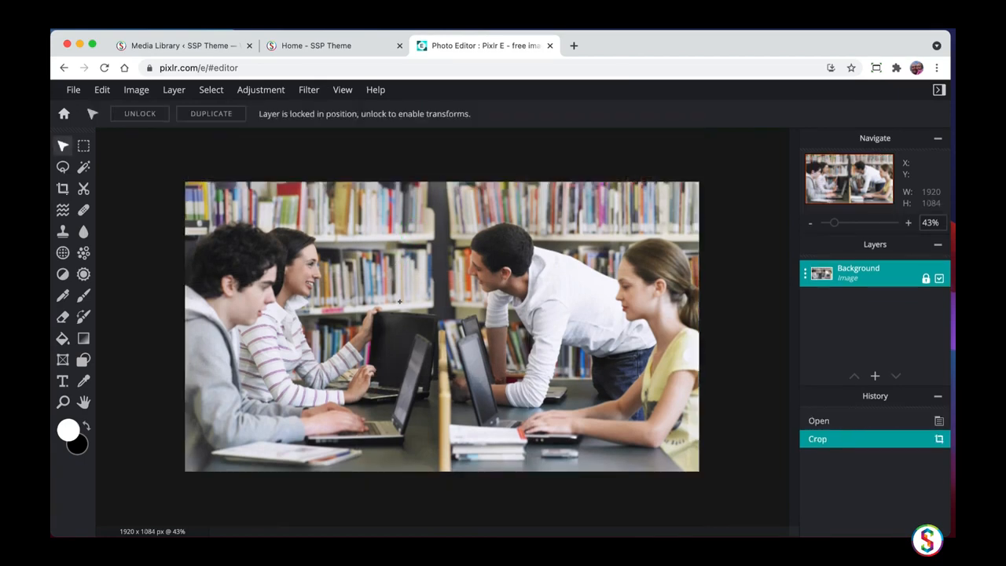
Resize the cropped library photo to a width of 1240 px with proportions constrained.
left_click(136, 90)
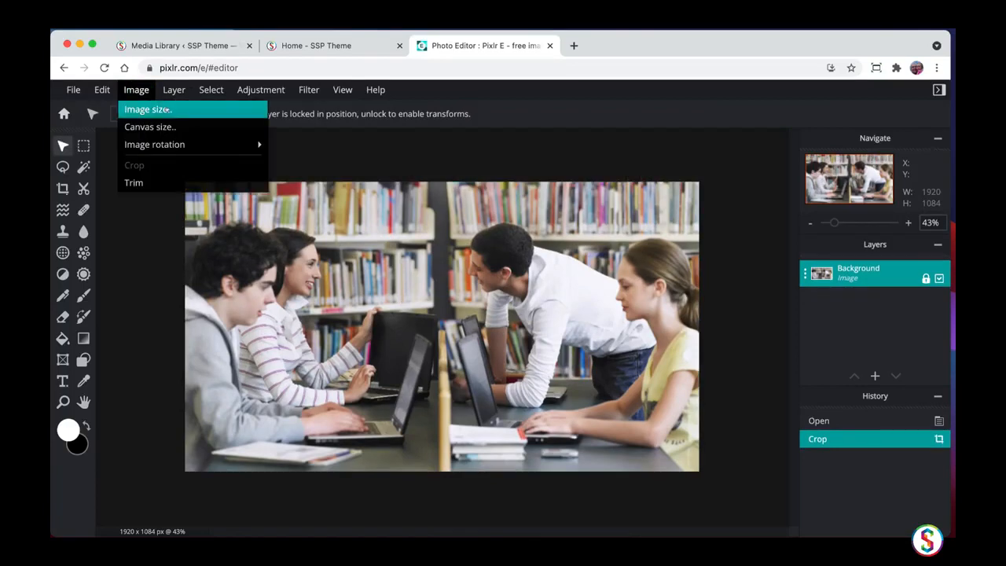
left_click(170, 110)
left_click(589, 253)
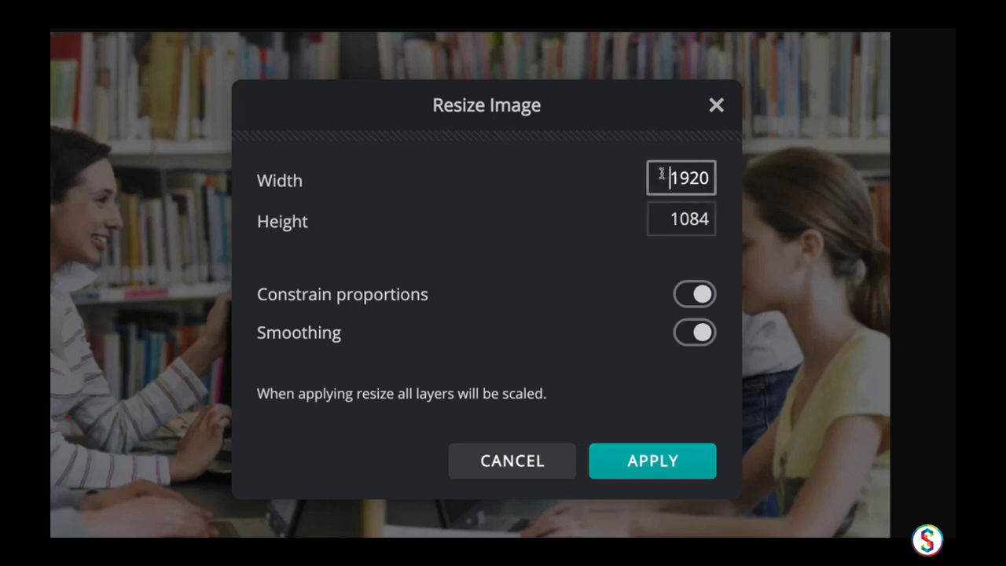
double_click(665, 179)
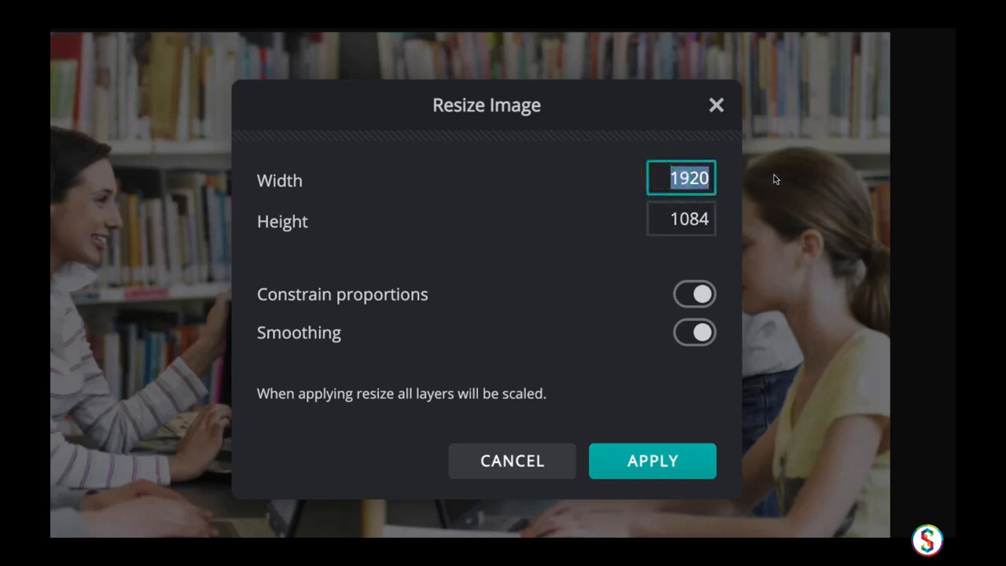
type("1240")
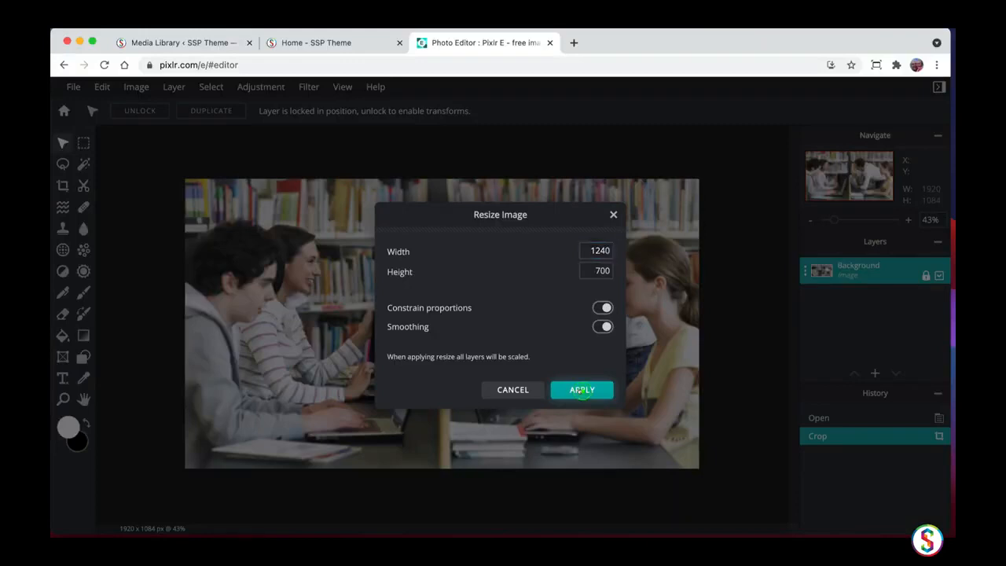
left_click(650, 461)
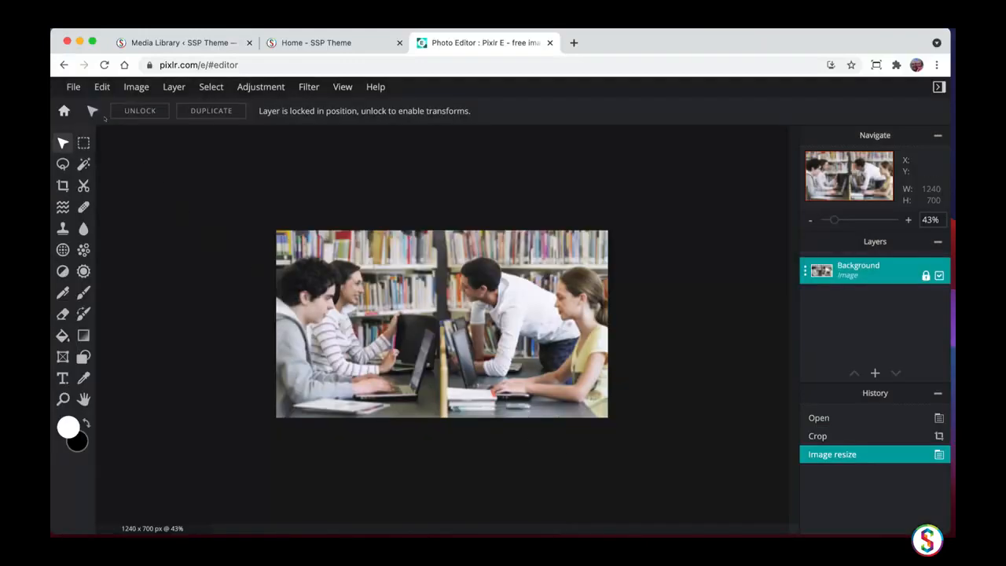
Begin saving the resized photo and change its file name to Learning-In-The-Library, with hyphens instead of spaces.
left_click(73, 88)
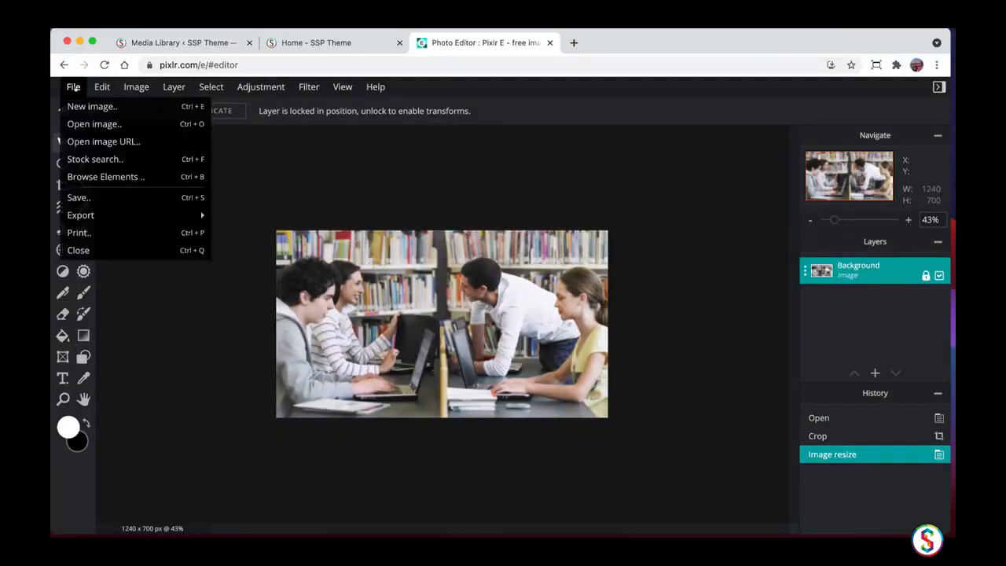
left_click(105, 198)
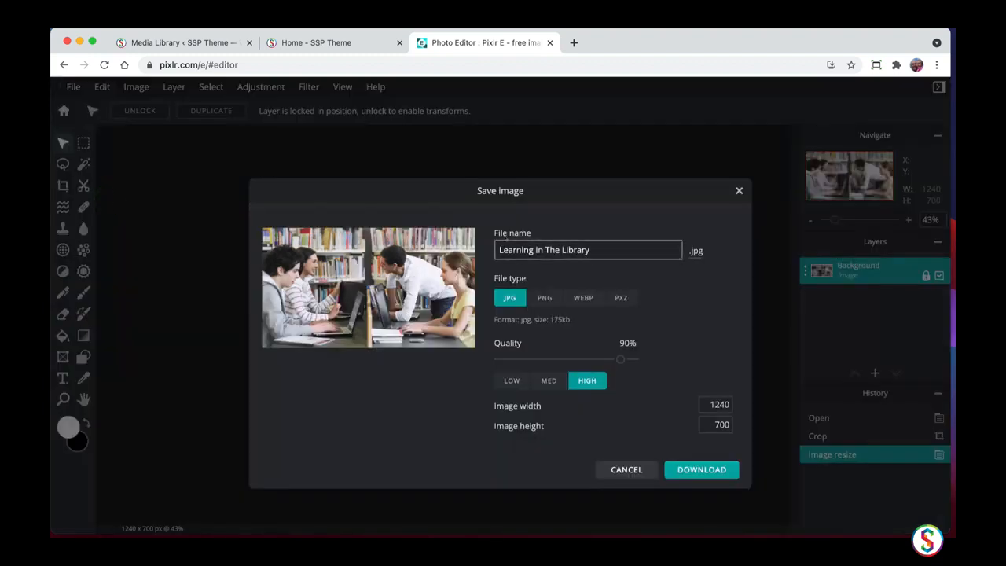
left_click(598, 249)
left_click(534, 249)
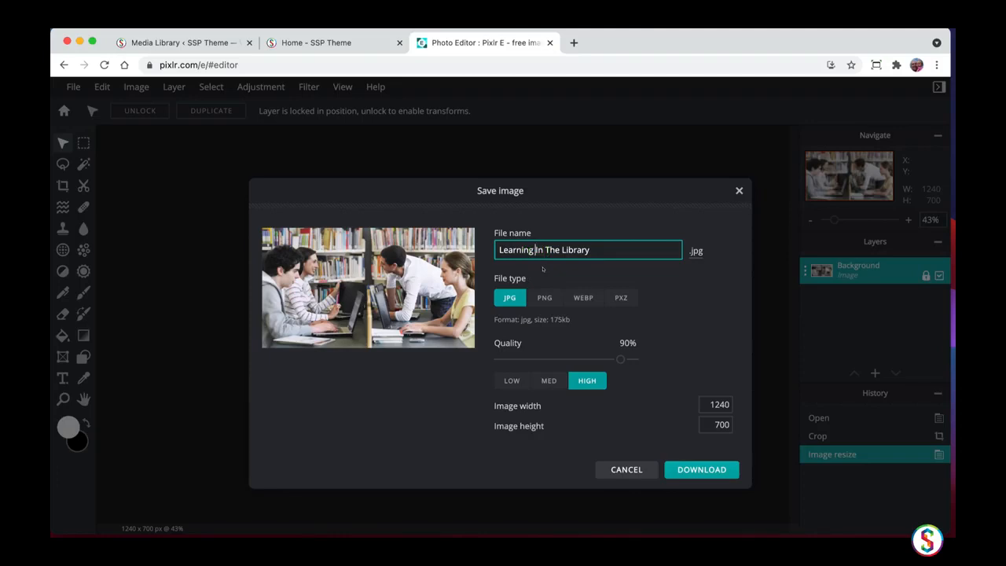
key("BackSpace")
type("-")
key("Right")
key("BackSpace")
type("-")
key("Right")
key("BackSpace")
type("-")
Download the image as a JPG at medium quality and dismiss the browser's download bar.
left_click(505, 298)
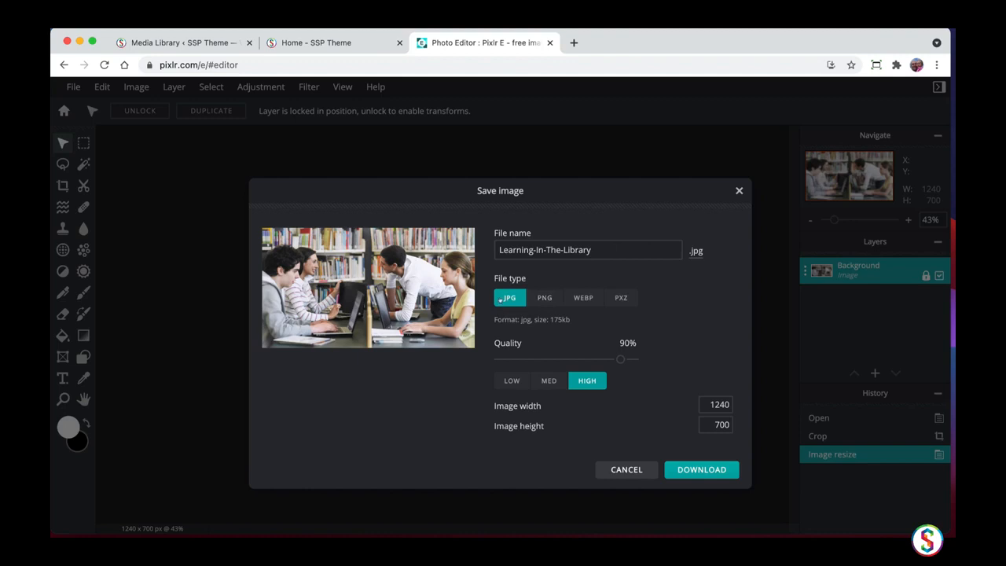
left_click(545, 382)
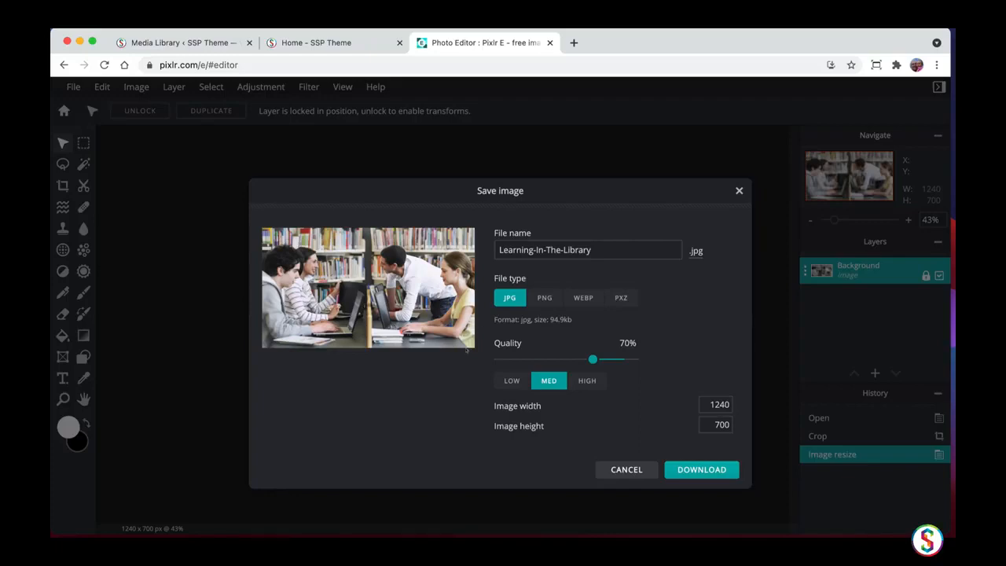
left_click(700, 470)
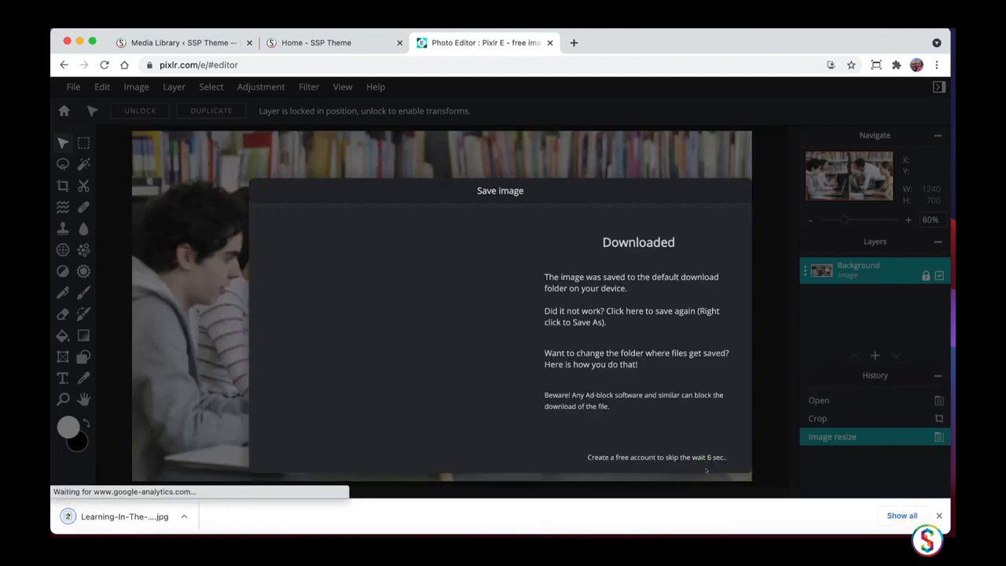
left_click(939, 516)
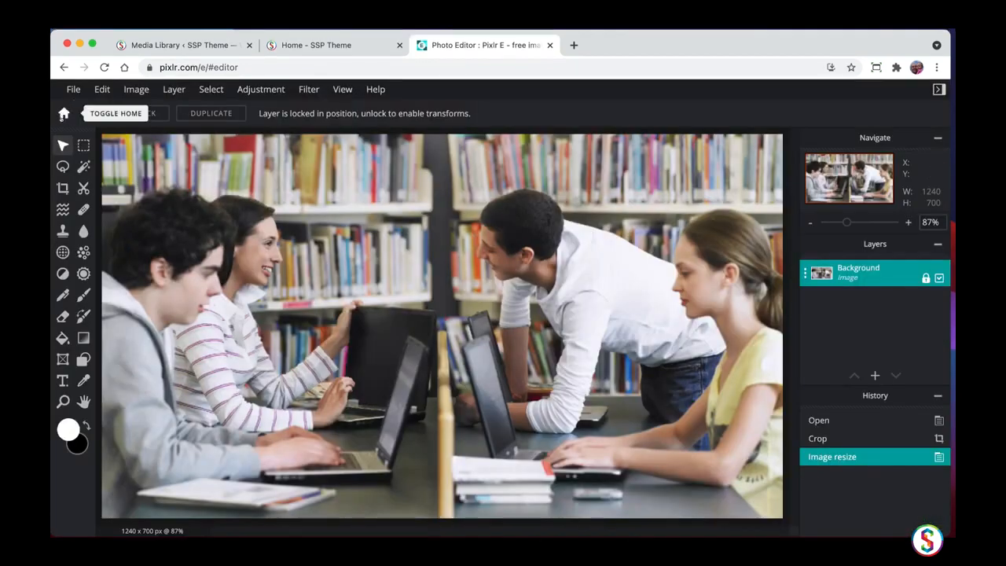
Open School Concert.jpg from the Desktop, pre-resized to Full HD at 1920 x 1280.
left_click(64, 114)
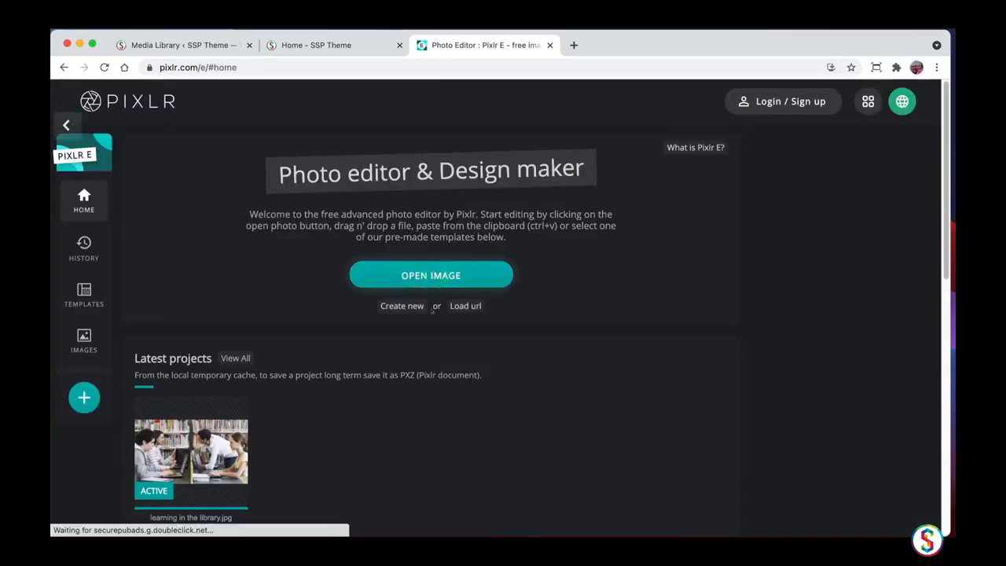
left_click(432, 280)
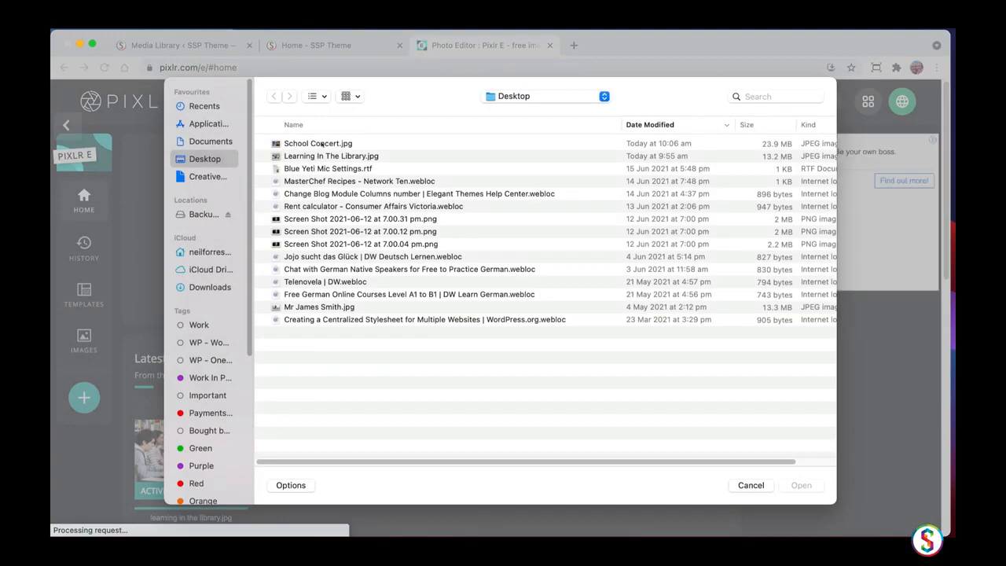
left_click(319, 143)
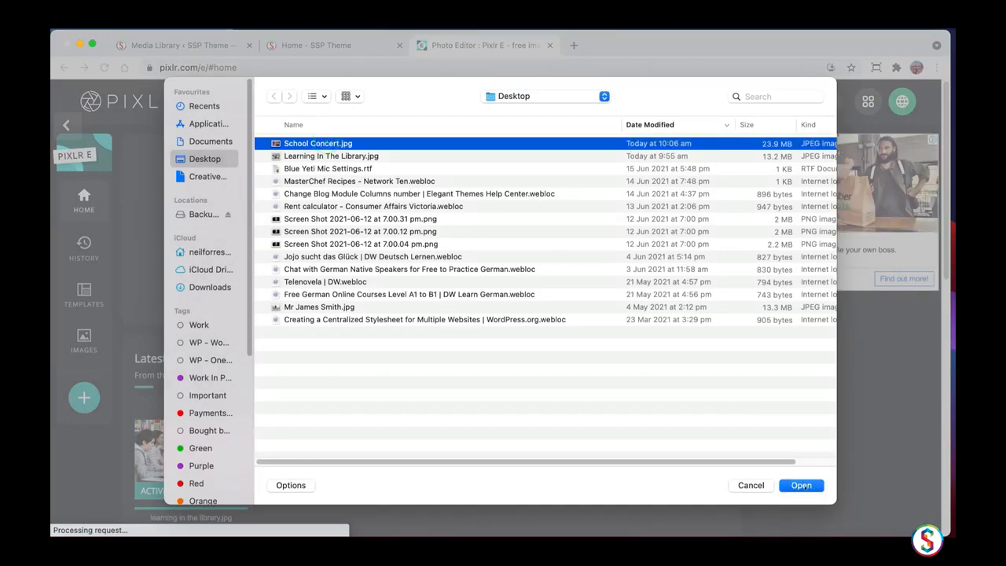
left_click(802, 485)
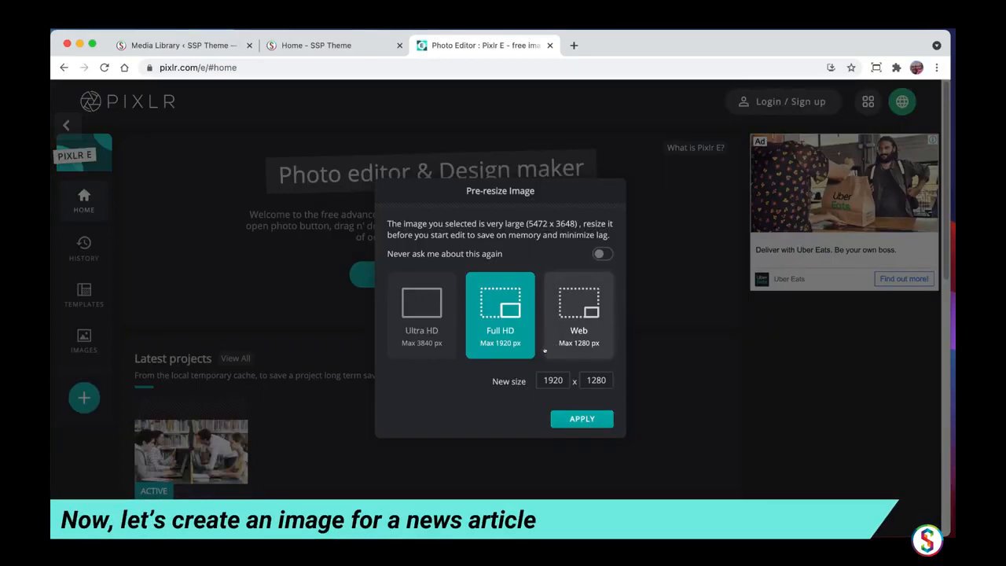
left_click(577, 419)
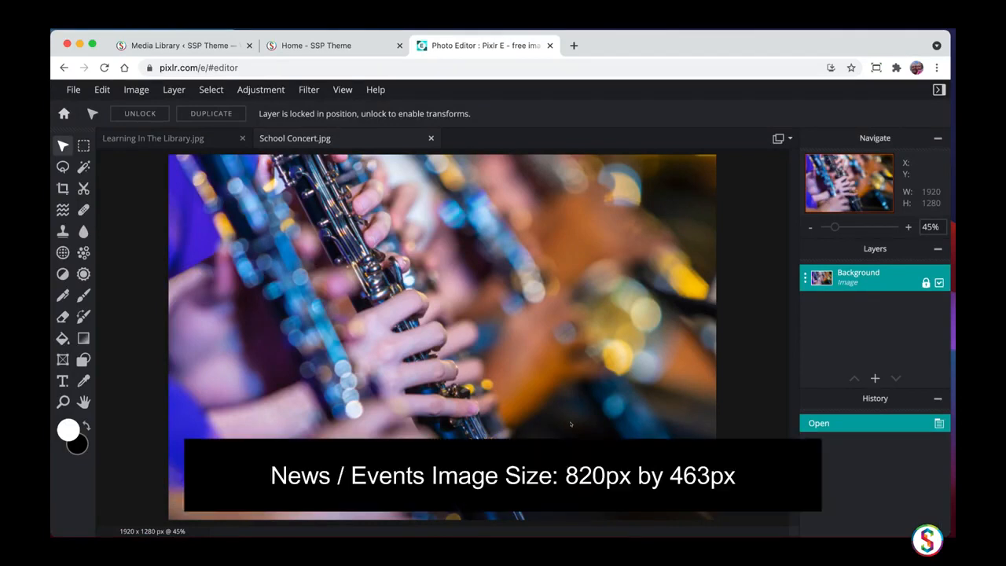
left_click(136, 92)
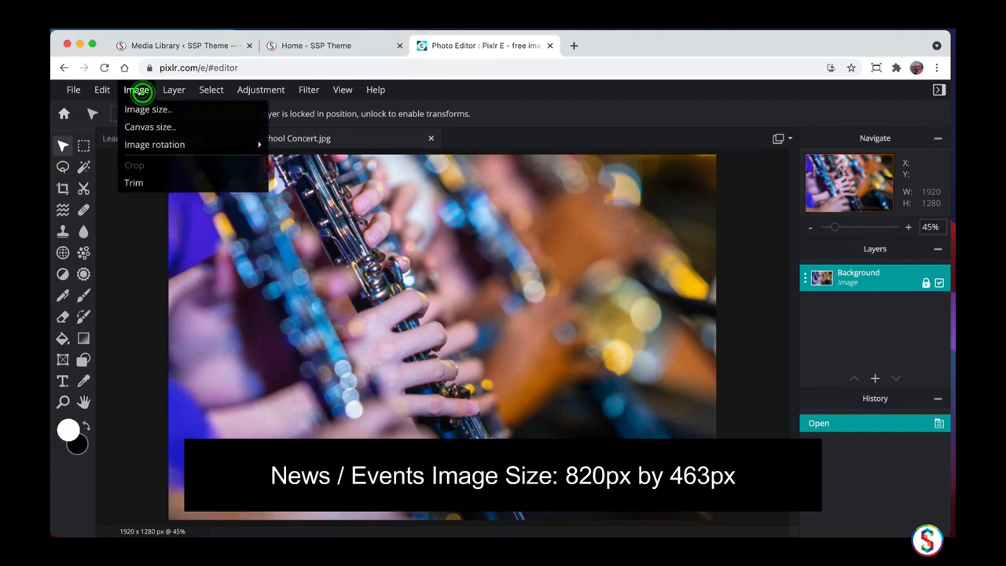
left_click(154, 110)
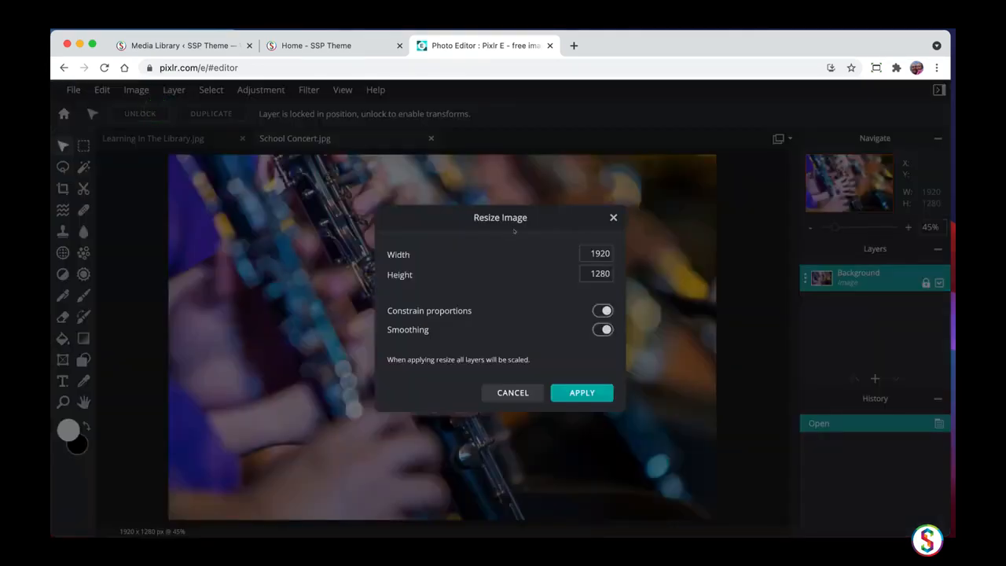
left_click(507, 393)
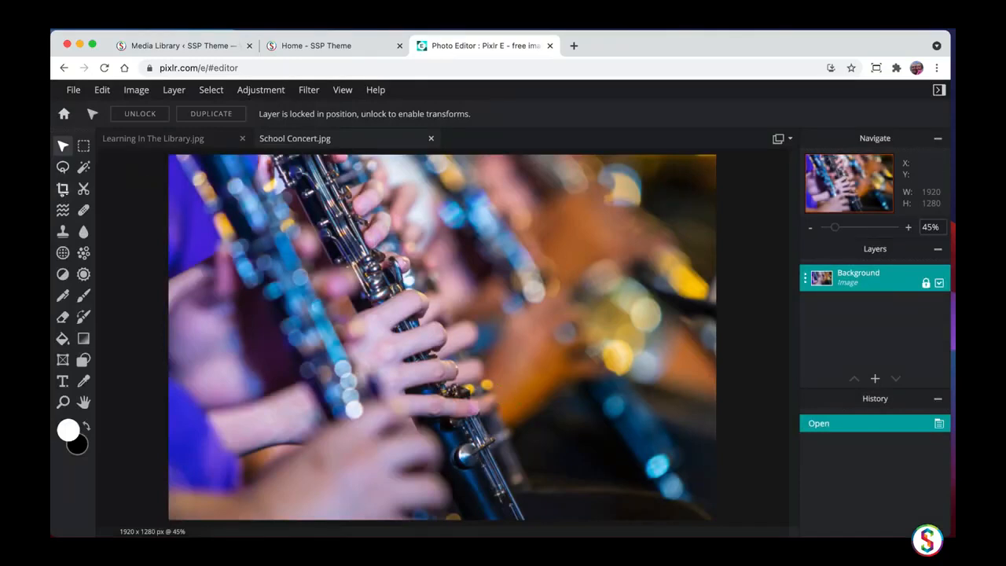
Start cropping the concert photo with a fixed ratio of 820 to 463, closing the advertisement that covers the canvas.
left_click(63, 189)
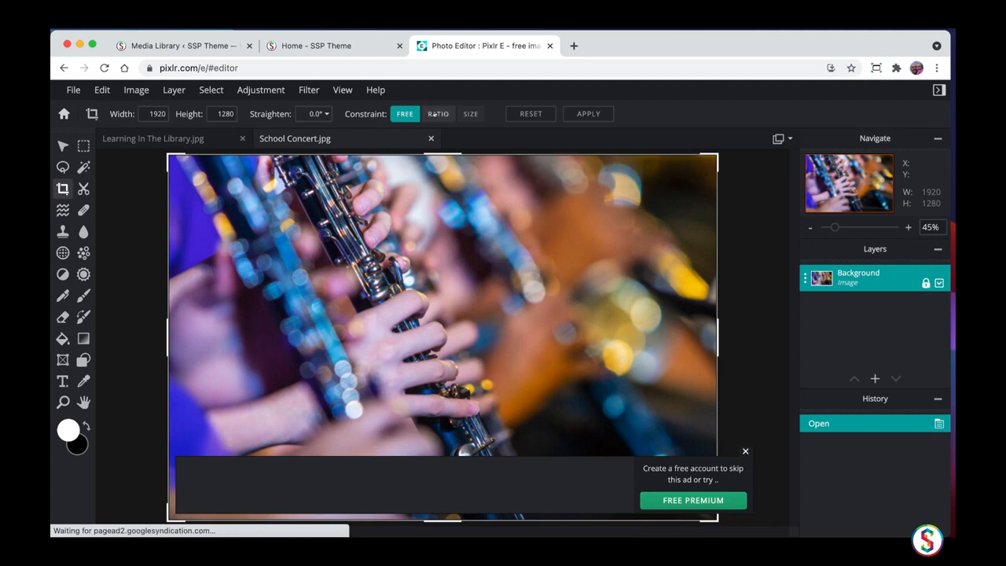
left_click(438, 113)
left_click(527, 114)
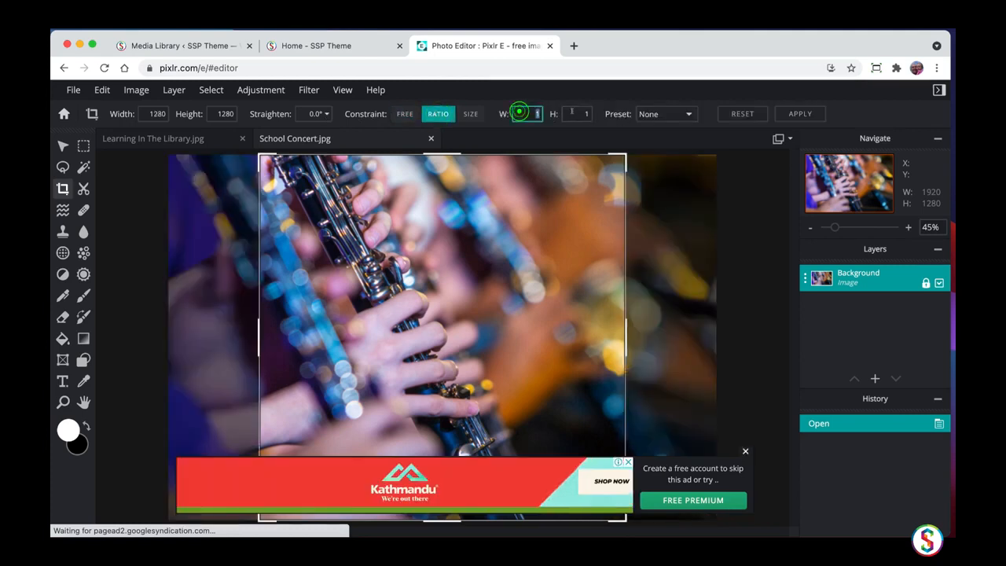
left_click(745, 451)
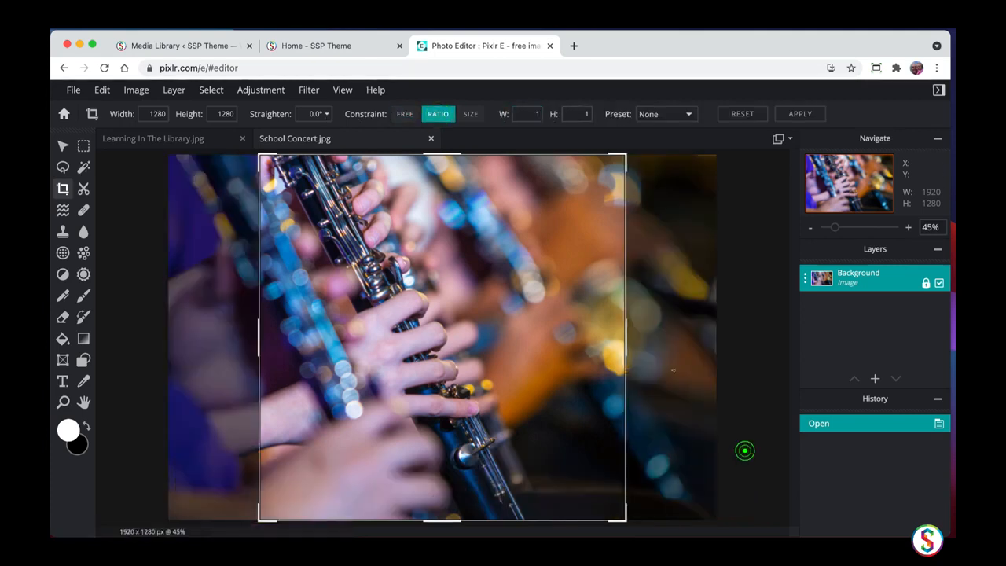
left_click(528, 110)
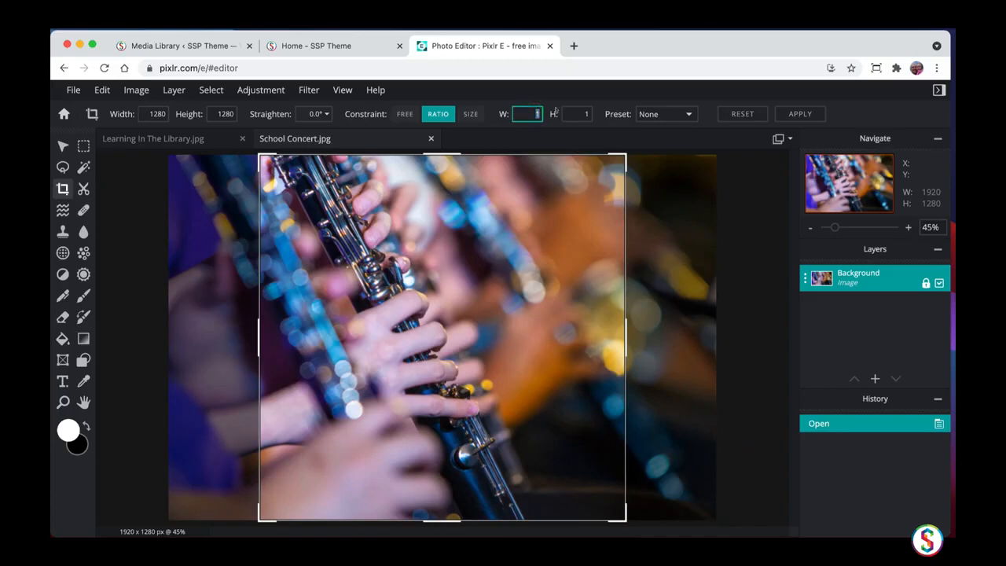
type("820")
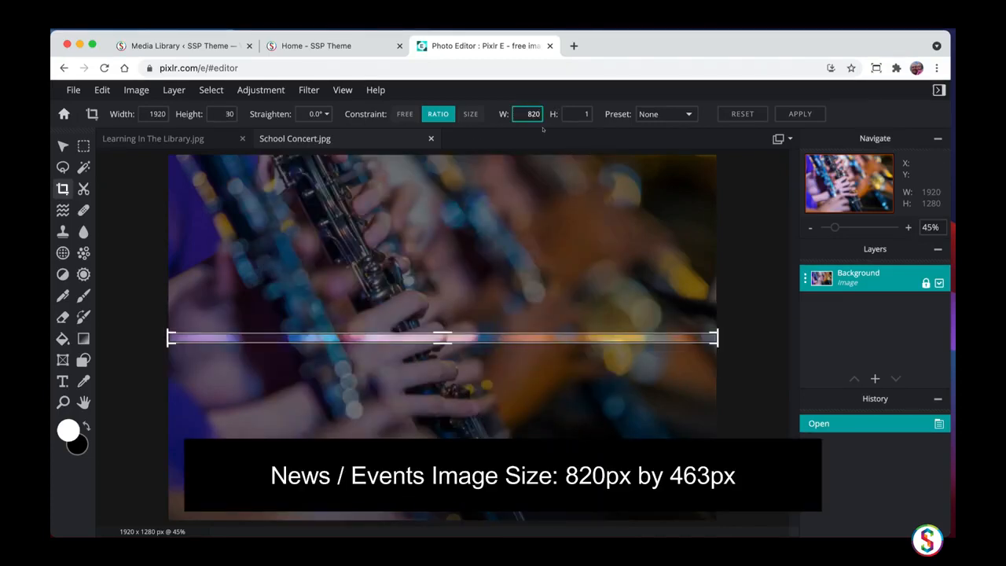
left_click(580, 114)
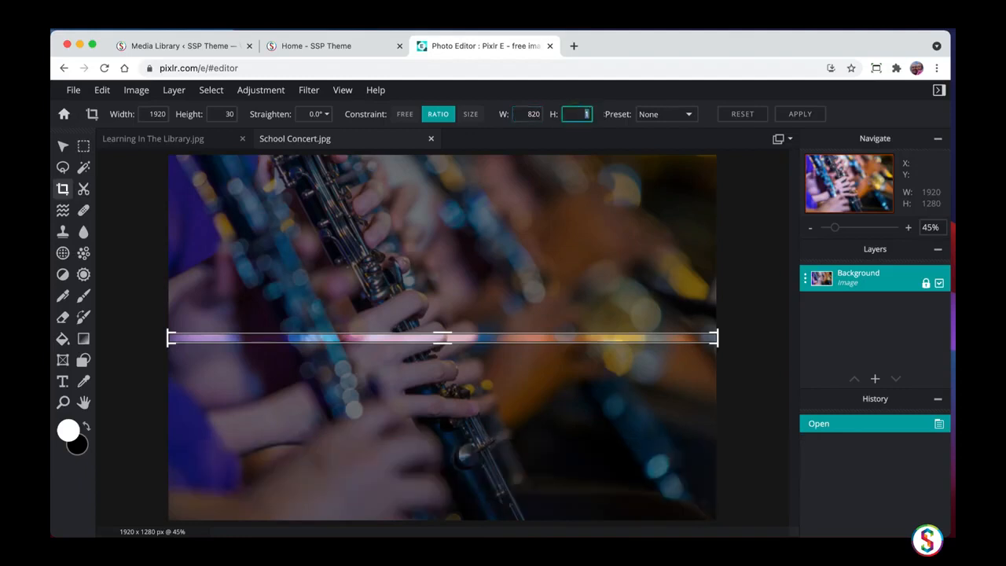
type("463")
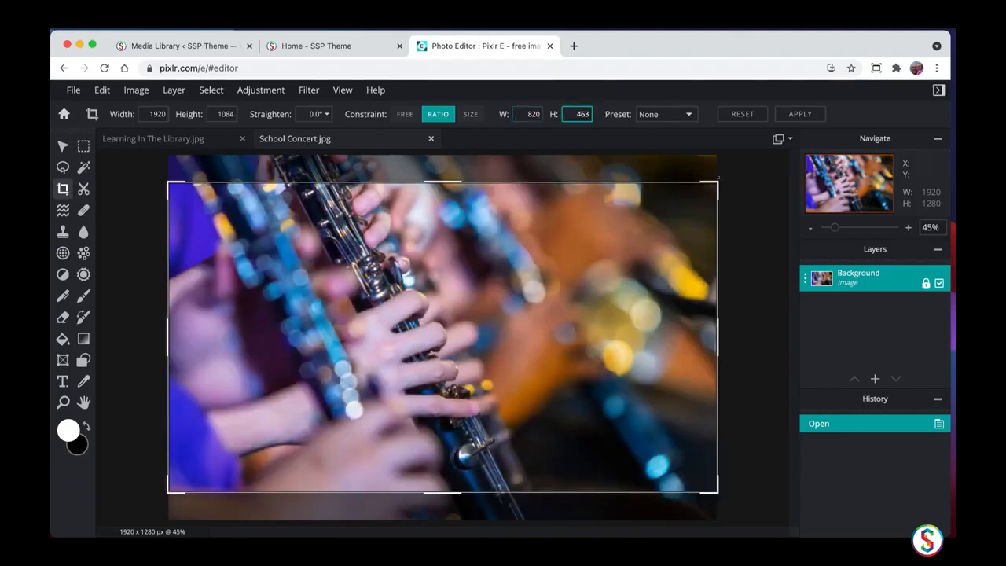
Shrink and reposition the crop frame around the clarinet players to about 1828 x 1032 px and apply the crop.
left_click_drag(716, 181, 575, 264)
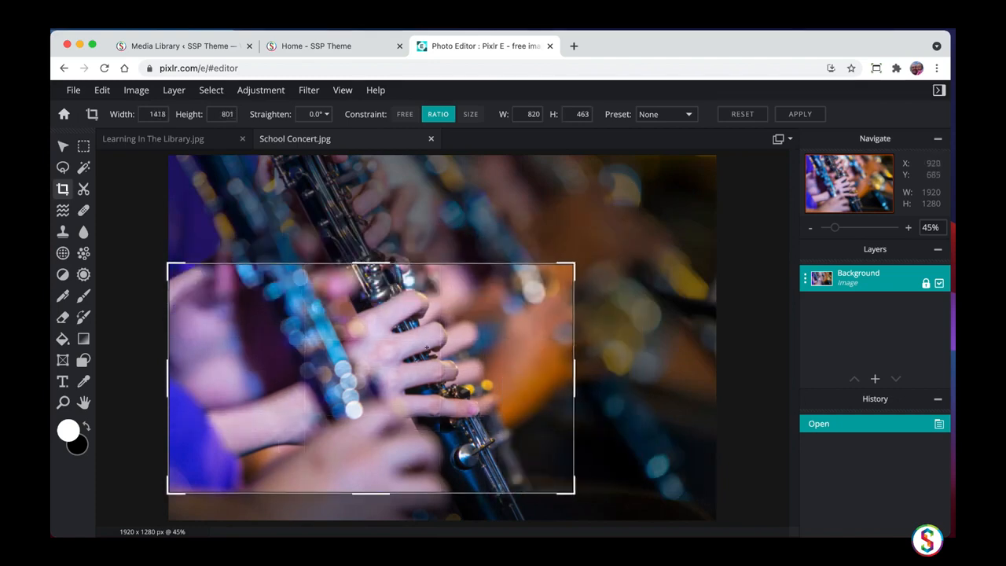
left_click_drag(429, 351, 427, 312)
left_click_drag(574, 226, 669, 171)
left_click_drag(668, 455, 691, 466)
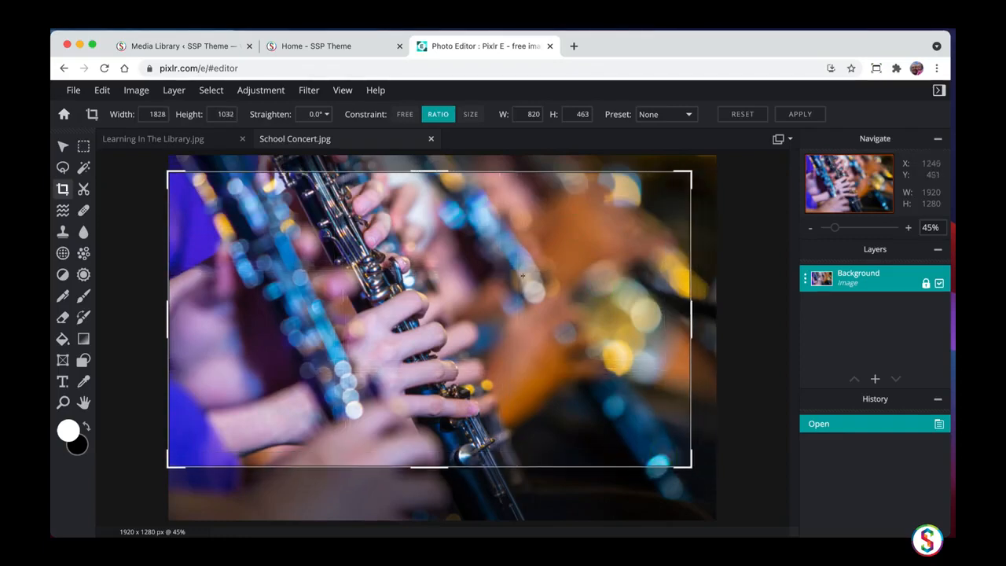
left_click_drag(522, 275, 522, 293)
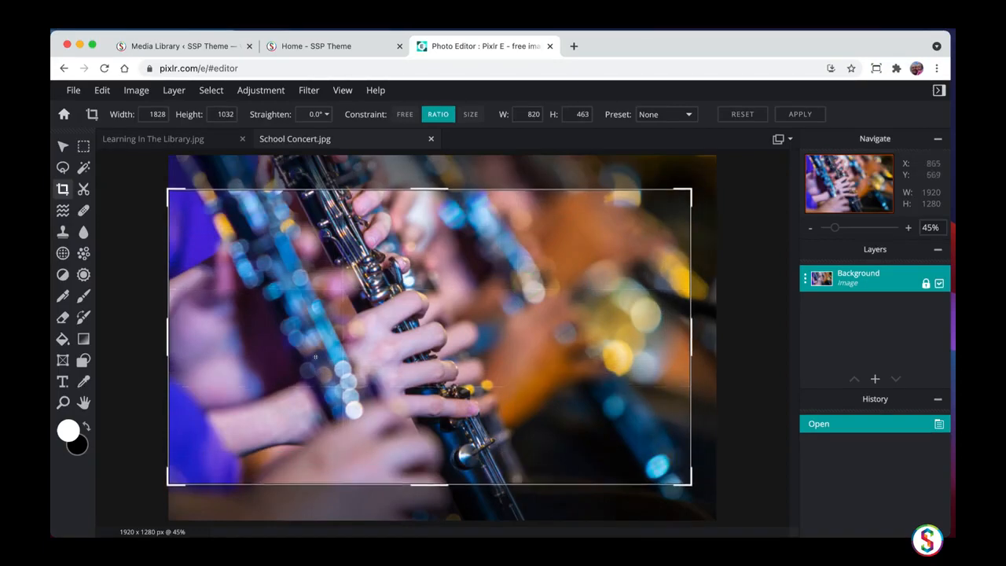
key("Return")
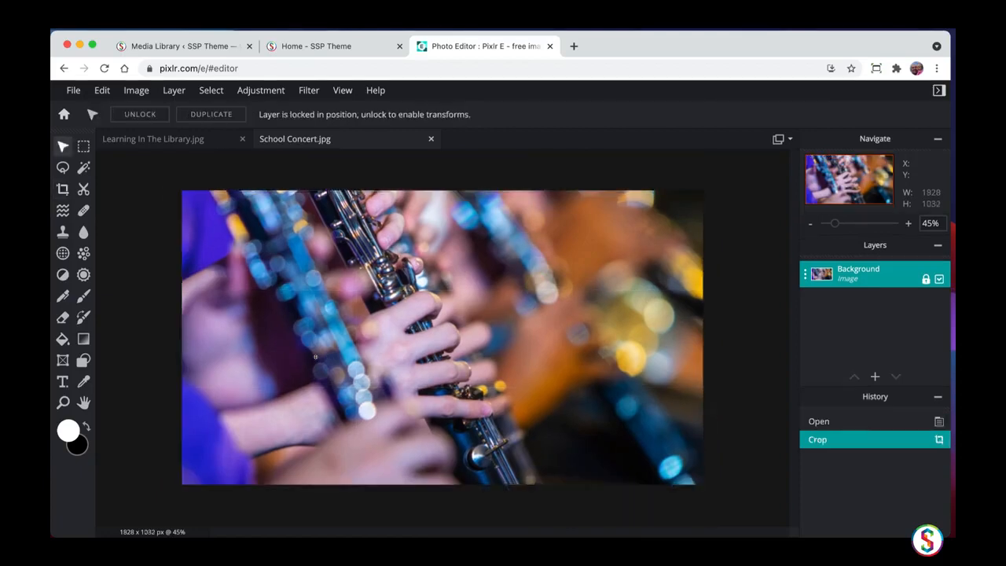
Resize the cropped concert photo to a width of 820 px with proportions constrained.
left_click(143, 91)
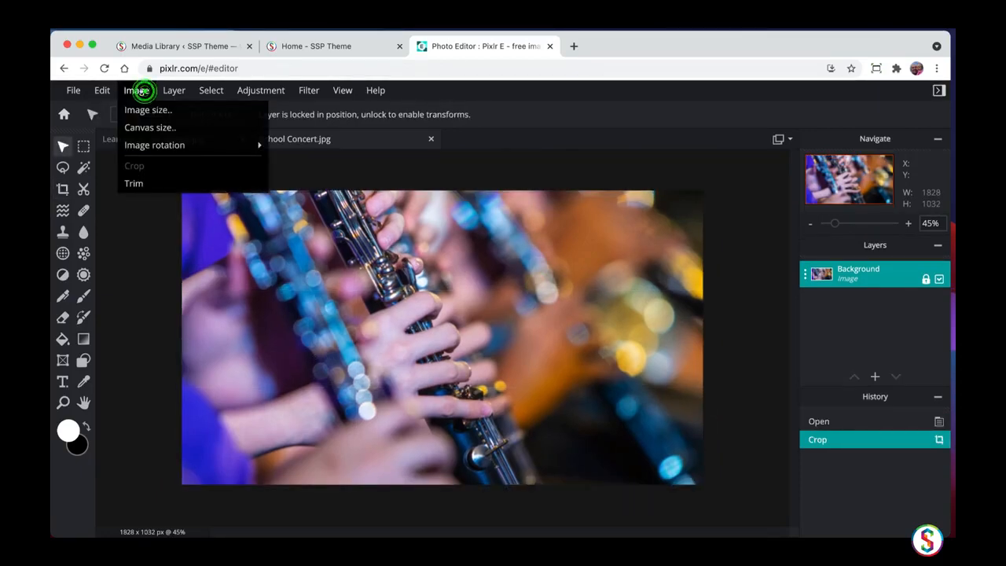
left_click(141, 111)
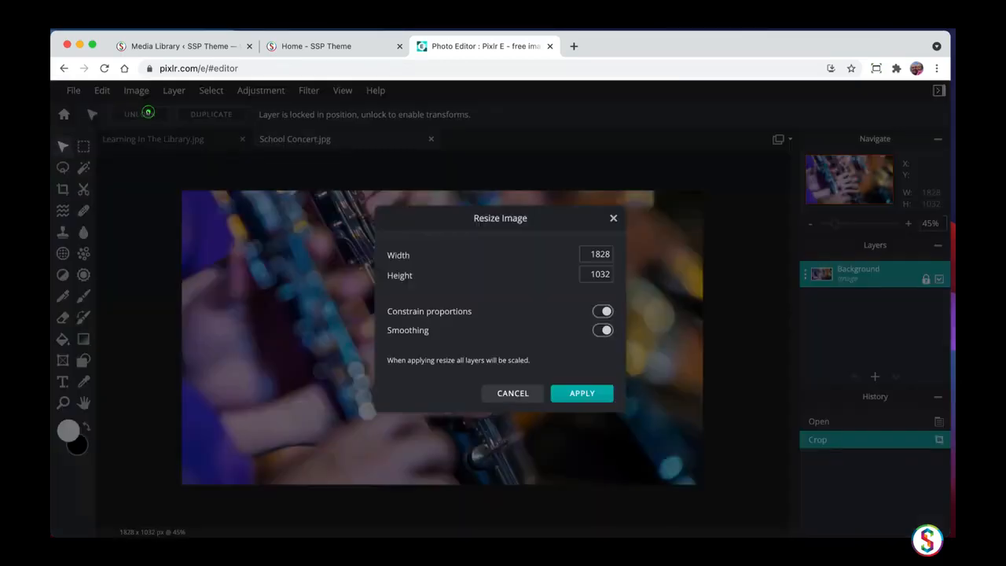
left_click(587, 258)
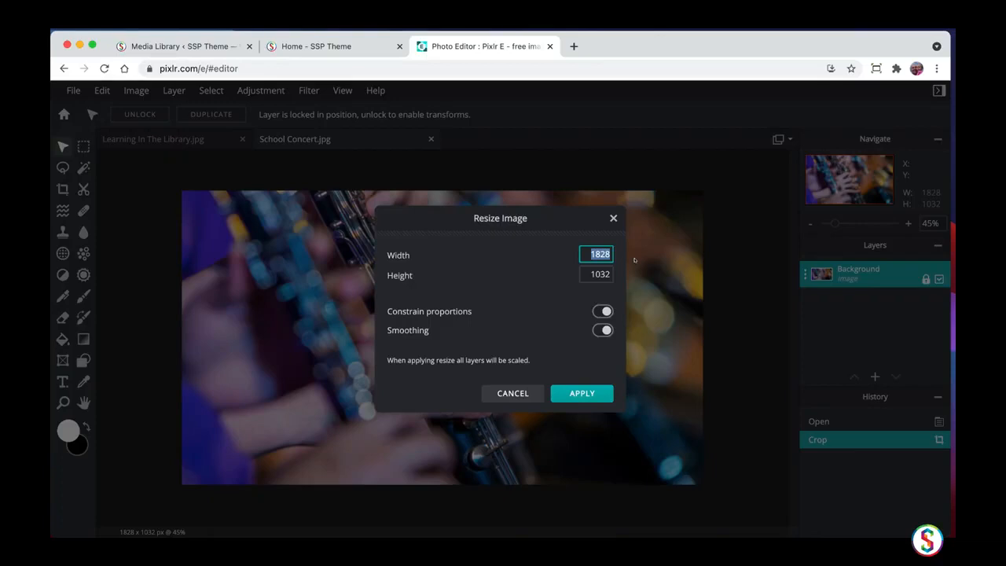
type("8")
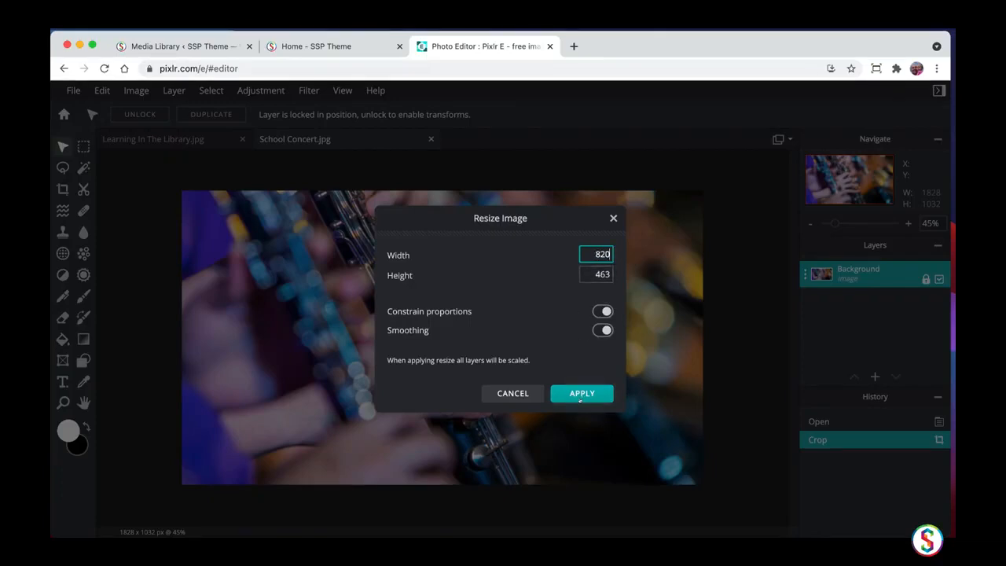
left_click(580, 400)
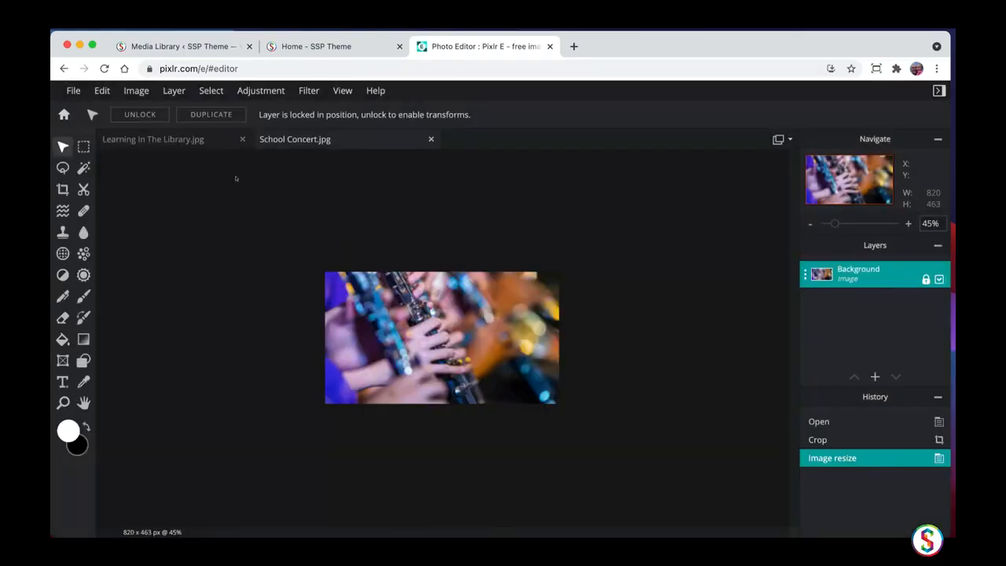
Save the concert photo as School-Concert in JPG format at medium quality and download it.
left_click(73, 90)
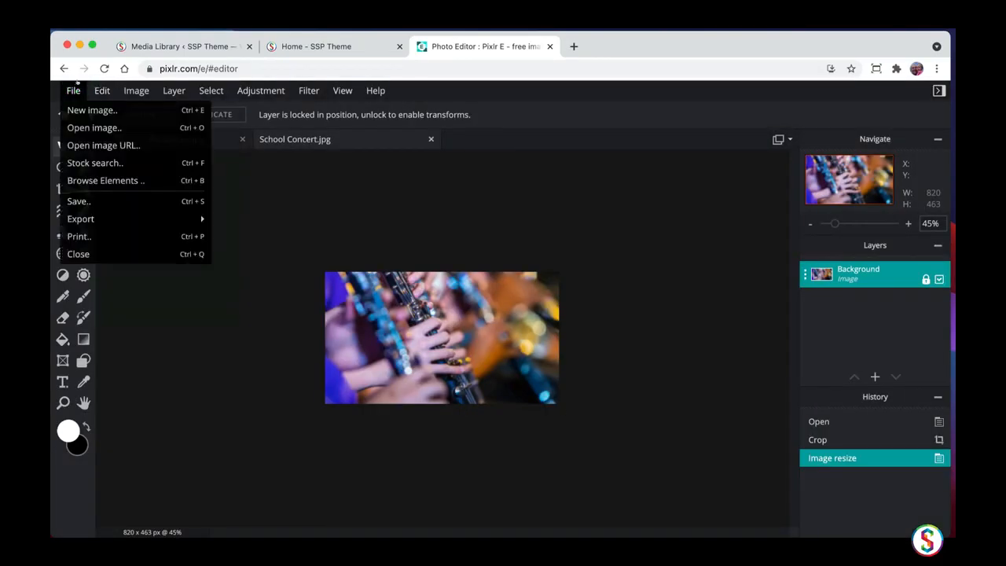
left_click(79, 201)
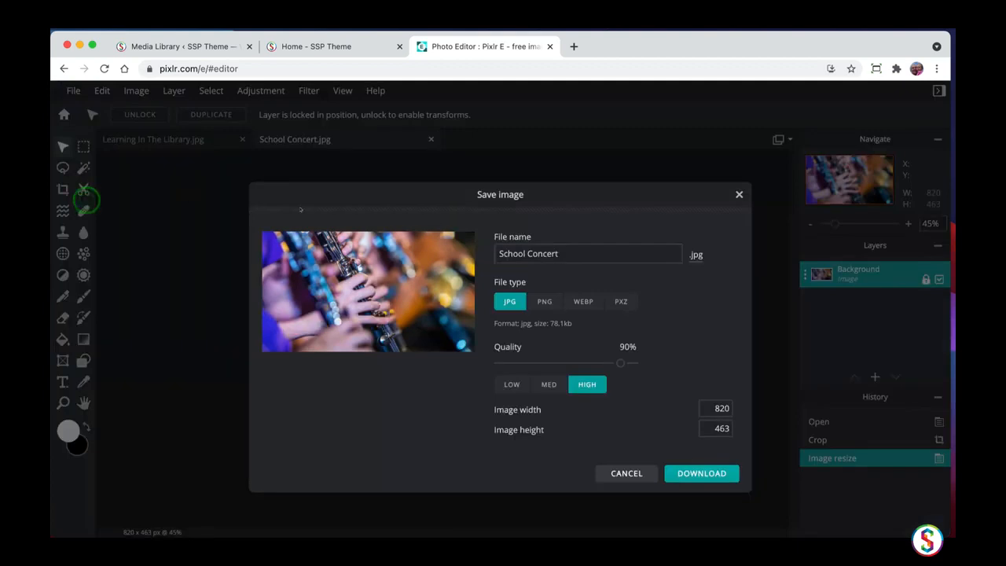
left_click(528, 254)
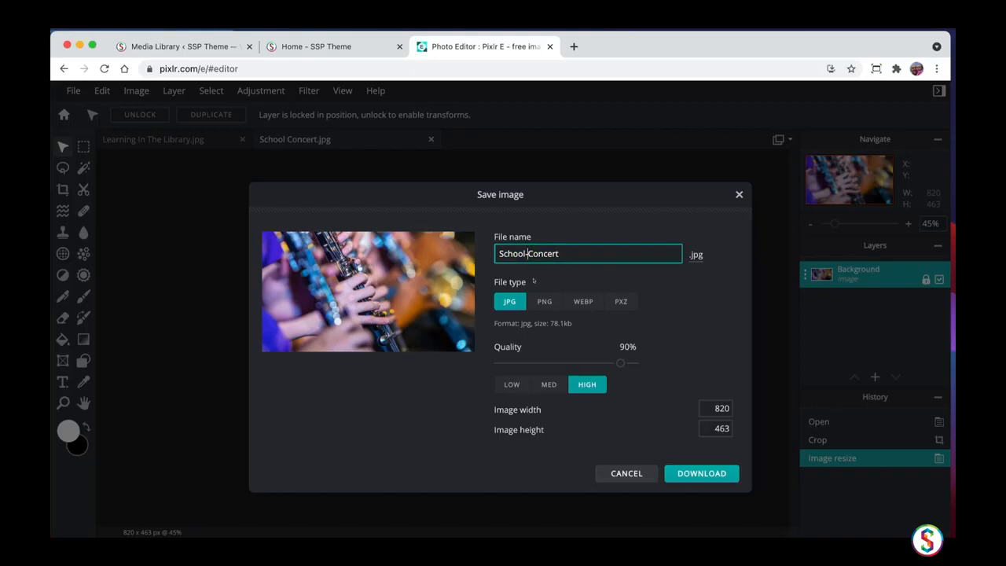
left_click(549, 385)
left_click(703, 472)
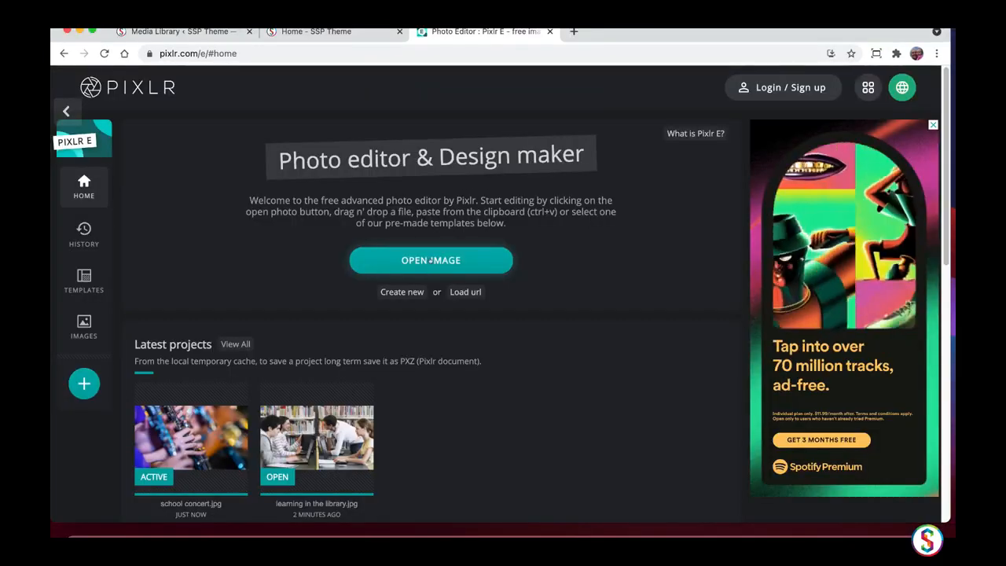
Open the staff member's portrait JPG from the Desktop, pre-resized to Full HD at 1920 x 1280.
left_click(431, 261)
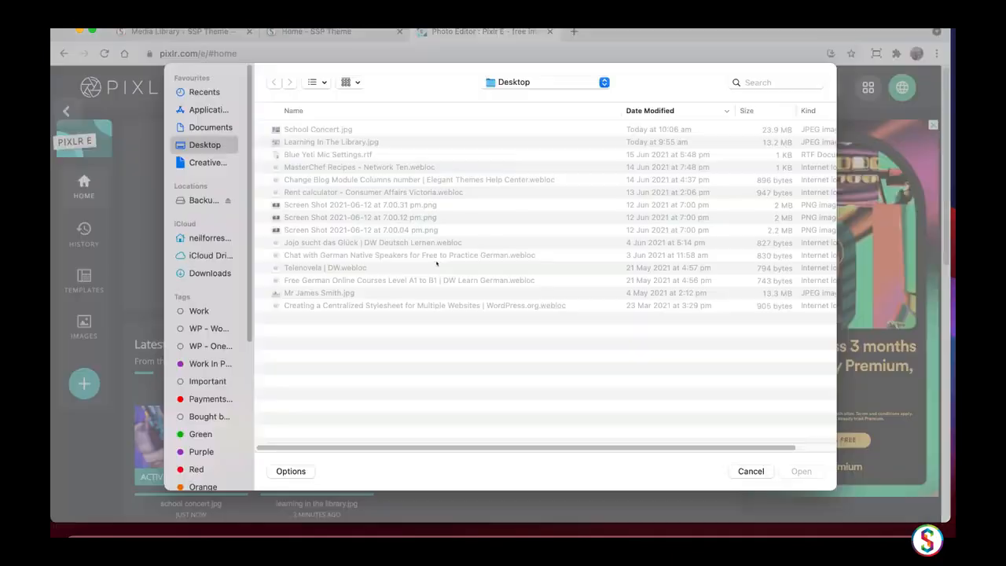
left_click(337, 129)
left_click(338, 141)
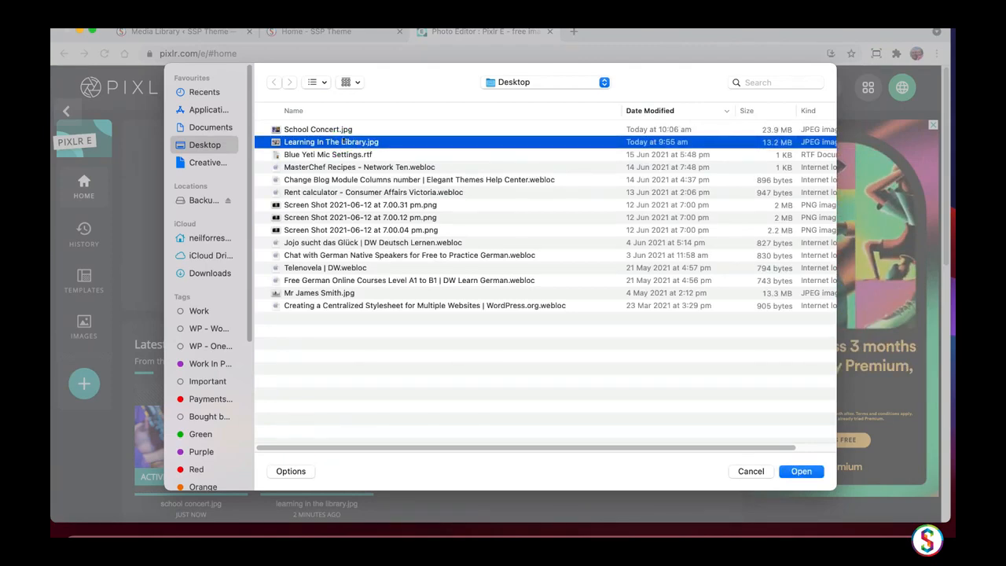
left_click(296, 294)
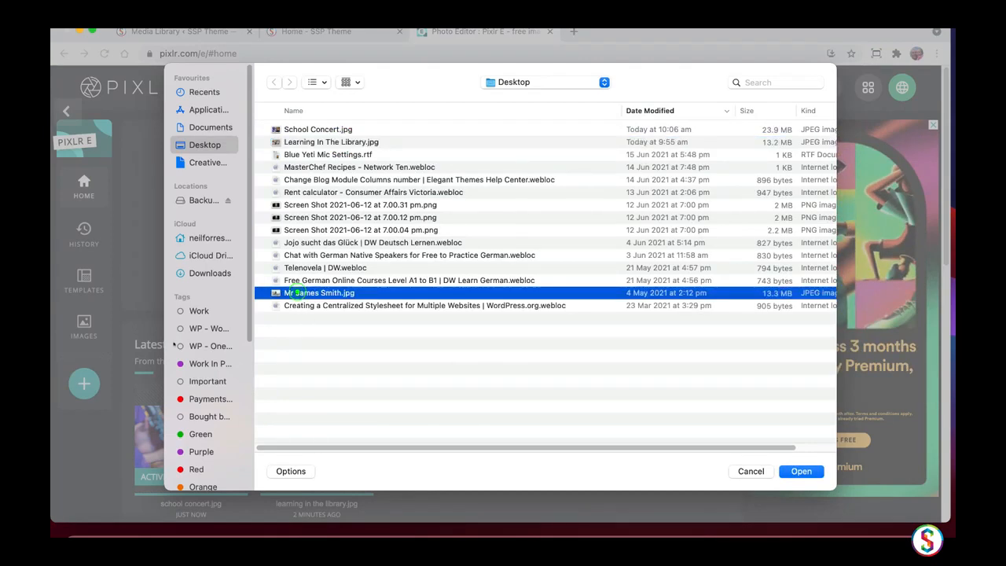
left_click(798, 472)
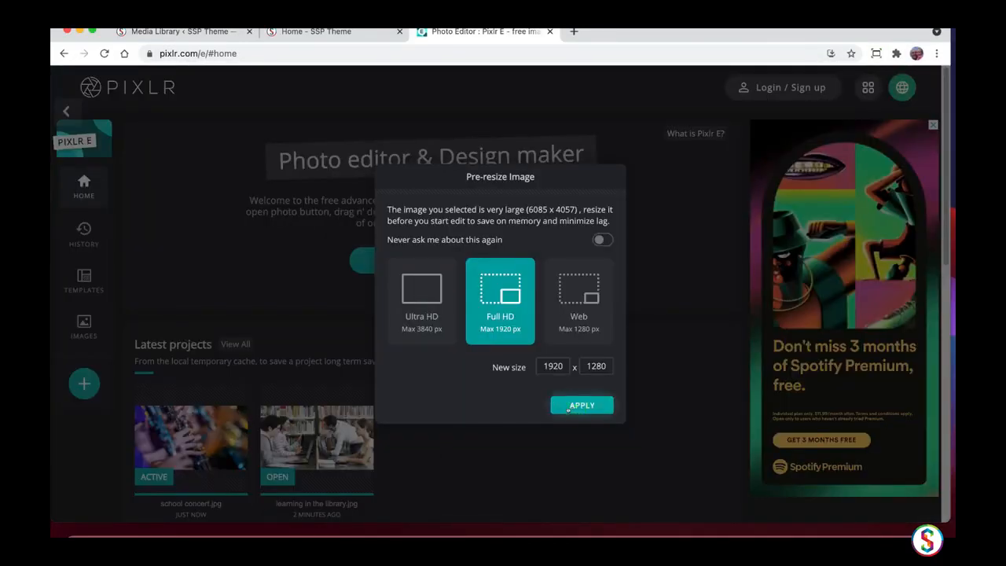
left_click(568, 408)
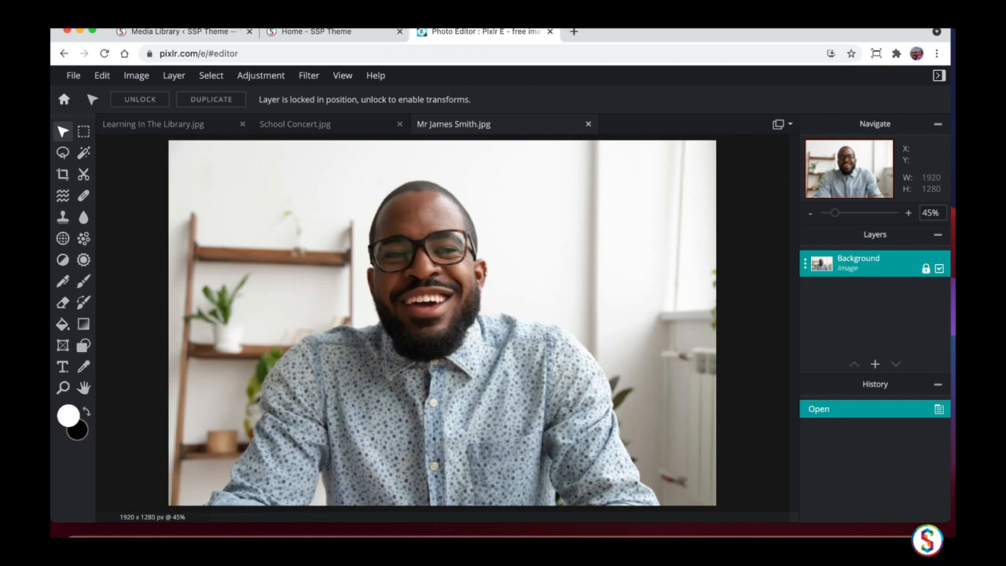
Start cropping the portrait photo with a fixed square ratio of 480 to 480.
left_click(63, 174)
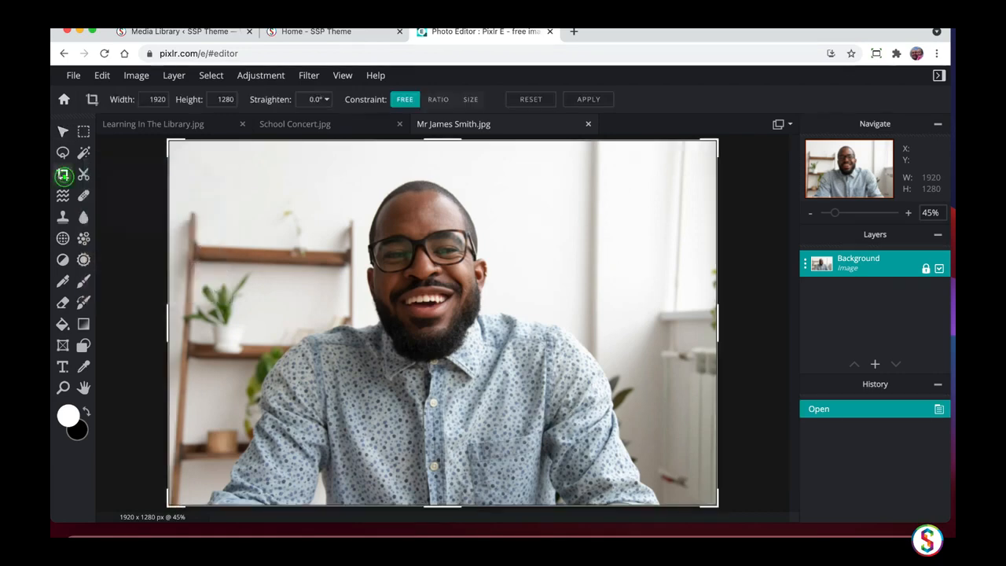
left_click(438, 99)
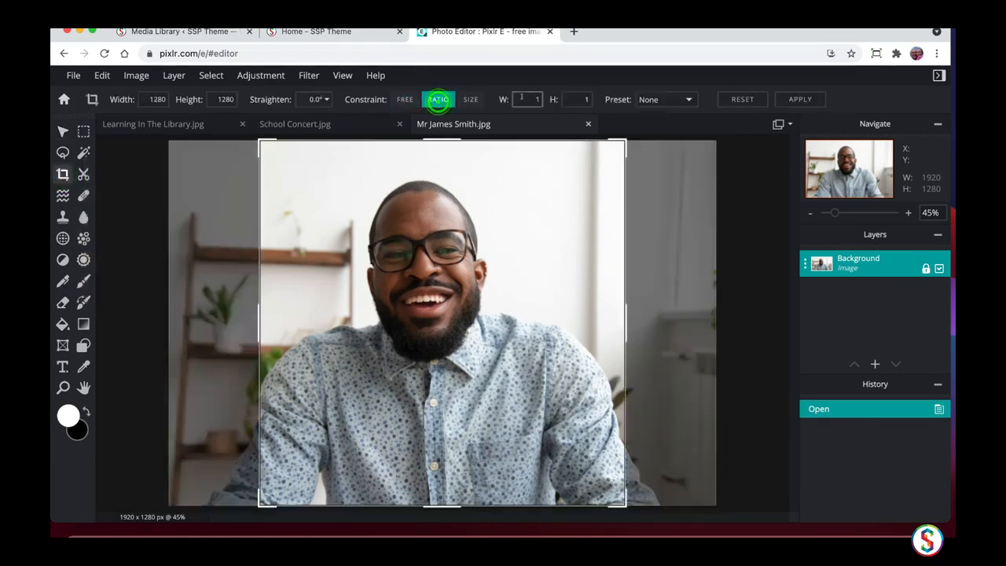
left_click(527, 99)
type("480")
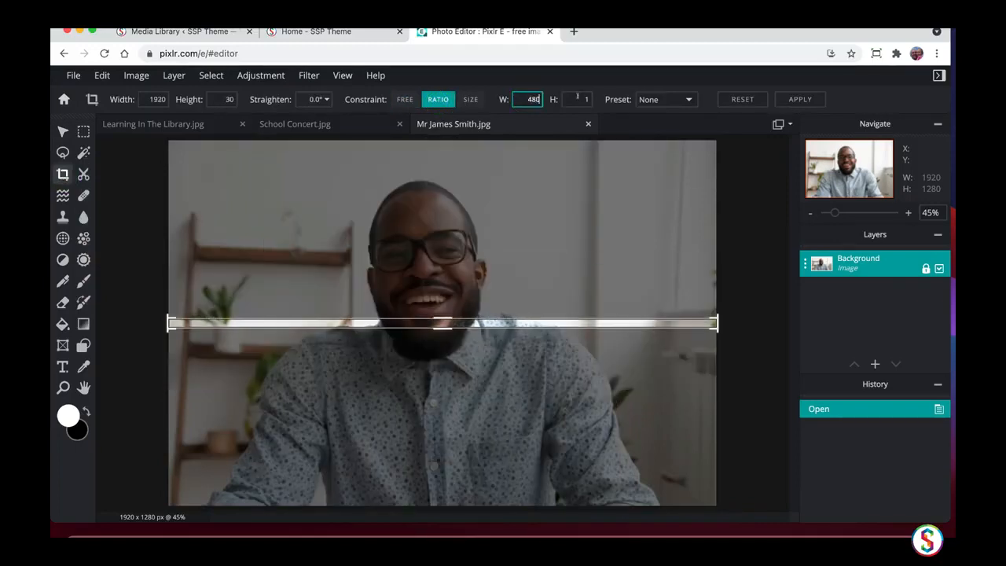
left_click(578, 99)
type("480")
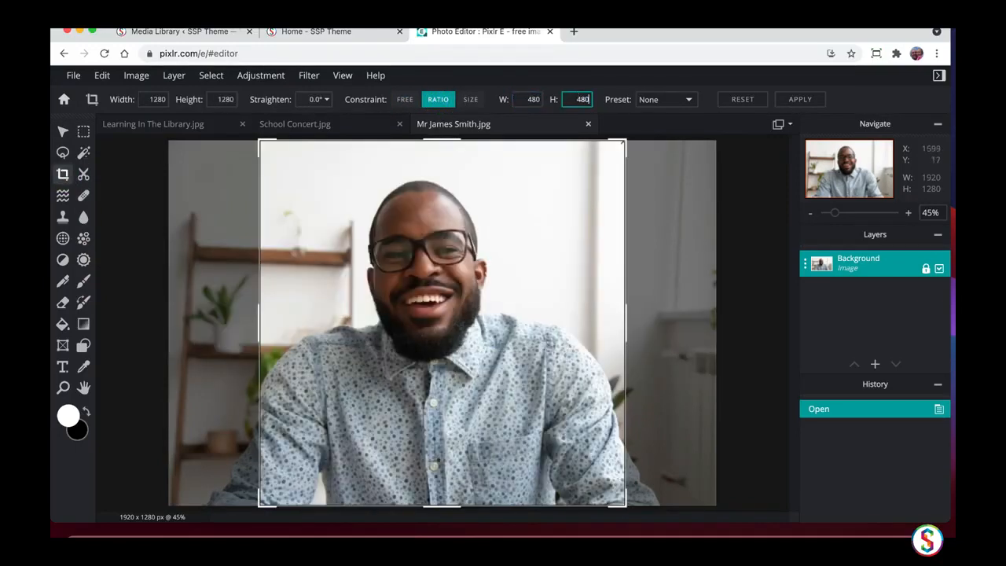
Fit the square crop frame around the man to about 1220 x 1220 px, apply it and close the advertisement.
left_click_drag(623, 142, 608, 157)
left_click_drag(426, 348, 422, 335)
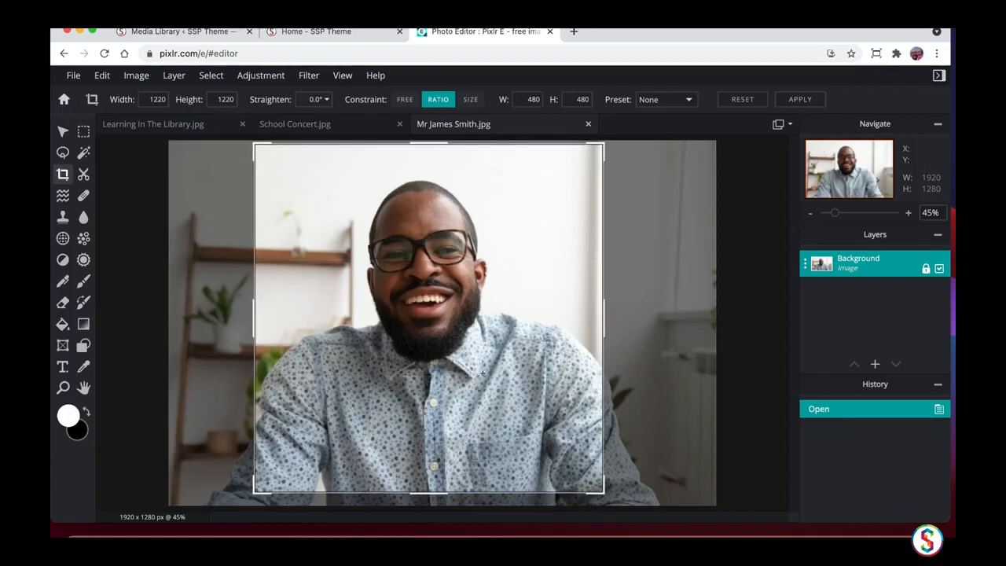
key("Return")
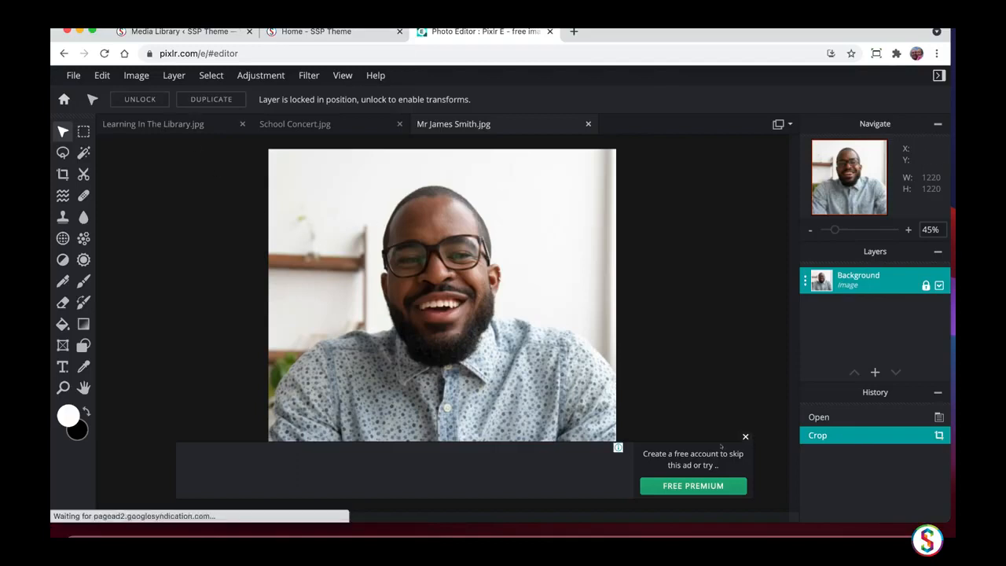
left_click(745, 438)
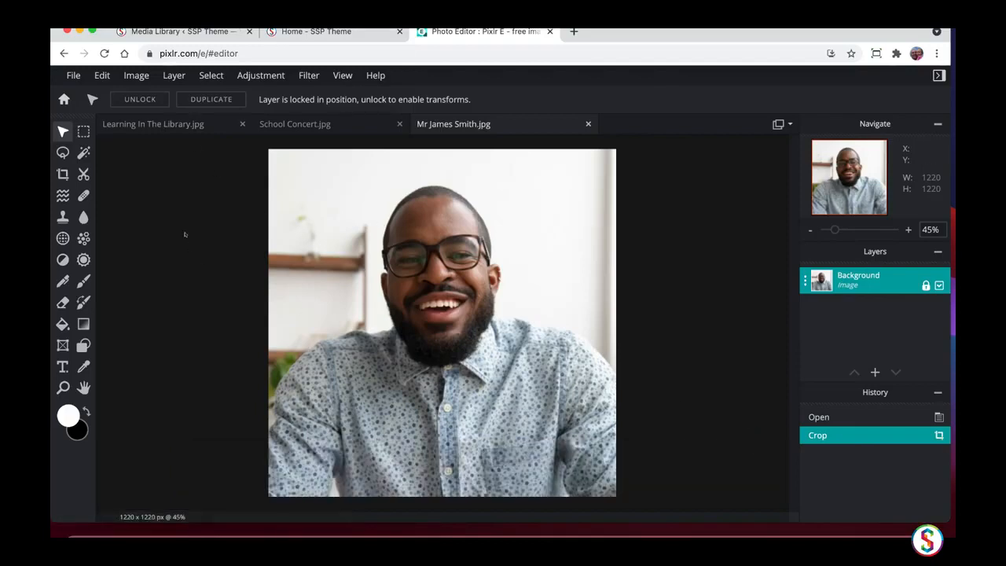
Resize the cropped portrait image to 480 x 480 px with constrained proportions.
left_click(137, 75)
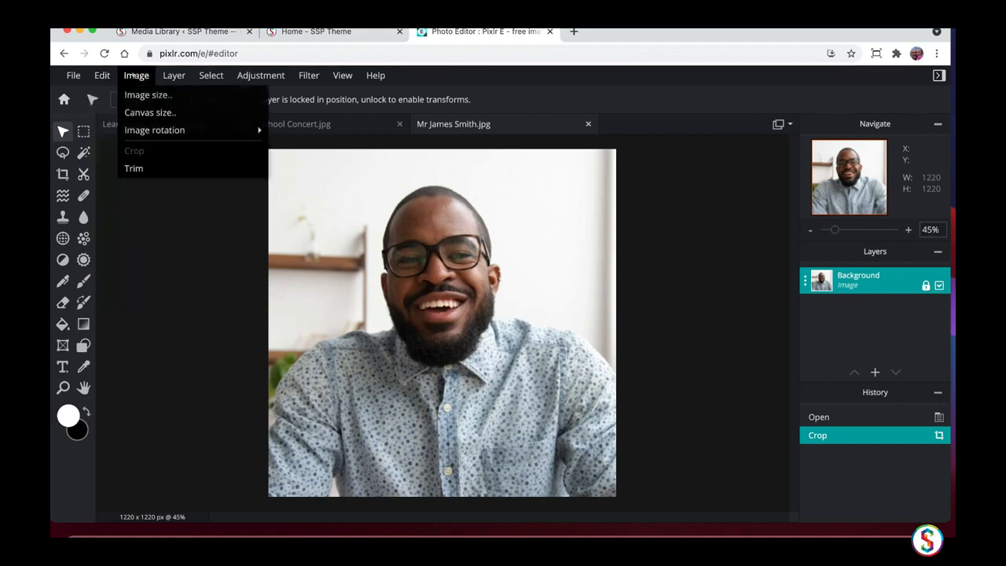
left_click(140, 95)
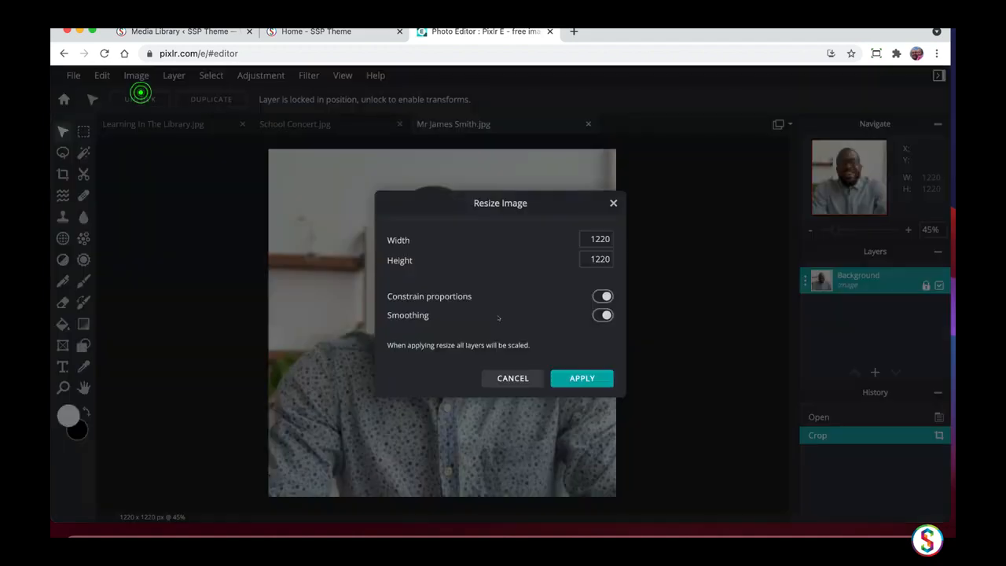
double_click(591, 240)
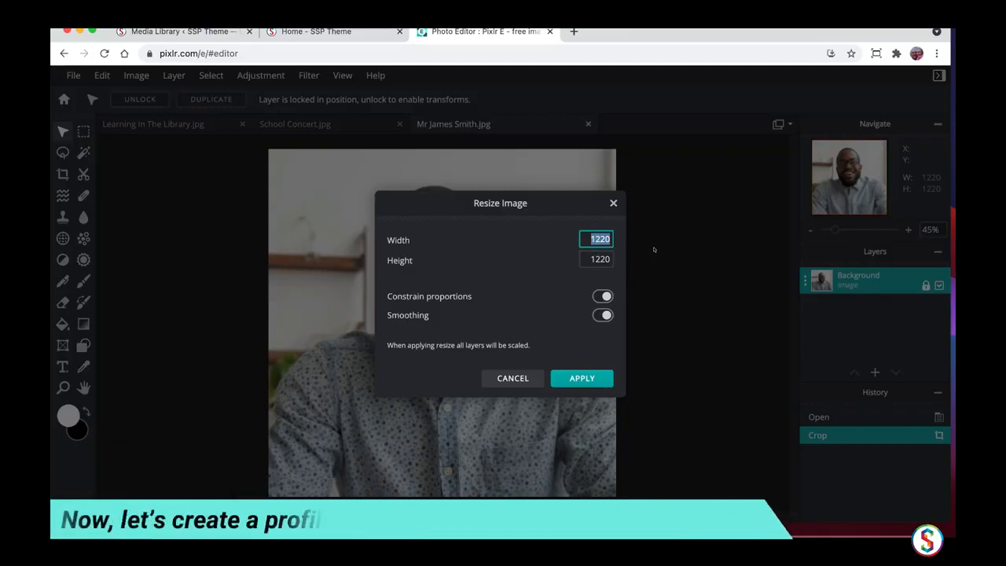
type("480")
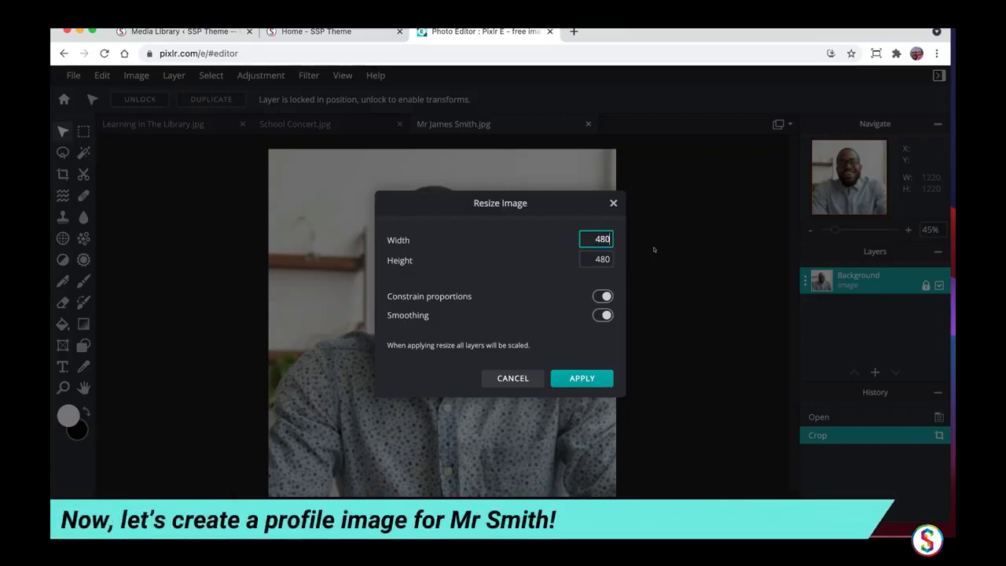
left_click(582, 378)
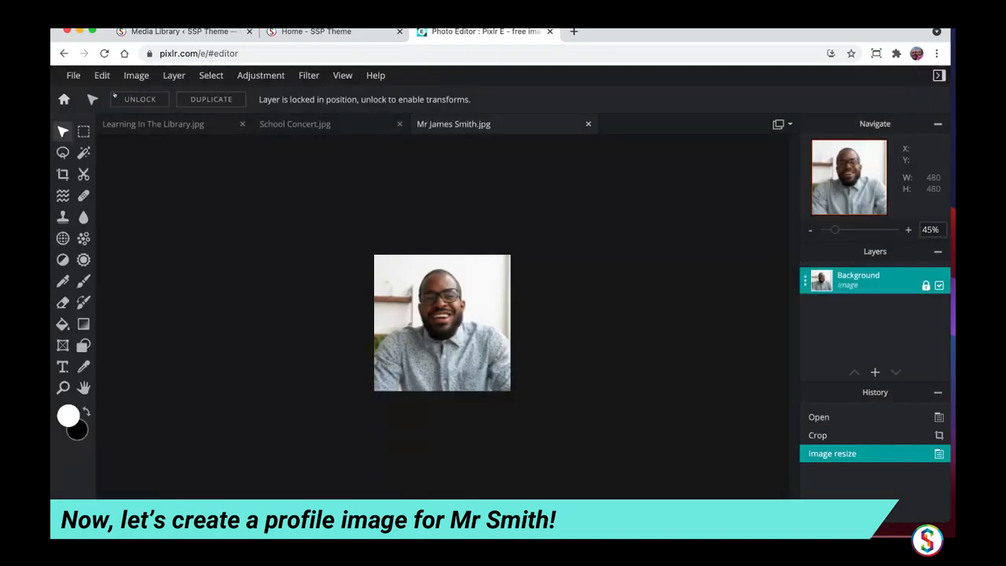
Start saving the portrait and replace the spaces in its file name with hyphens.
left_click(73, 76)
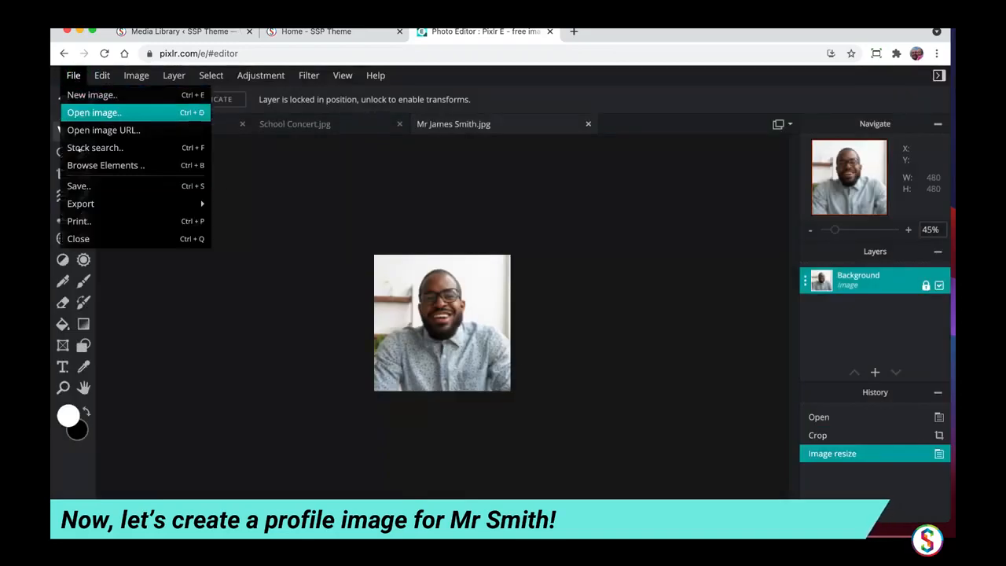
left_click(78, 186)
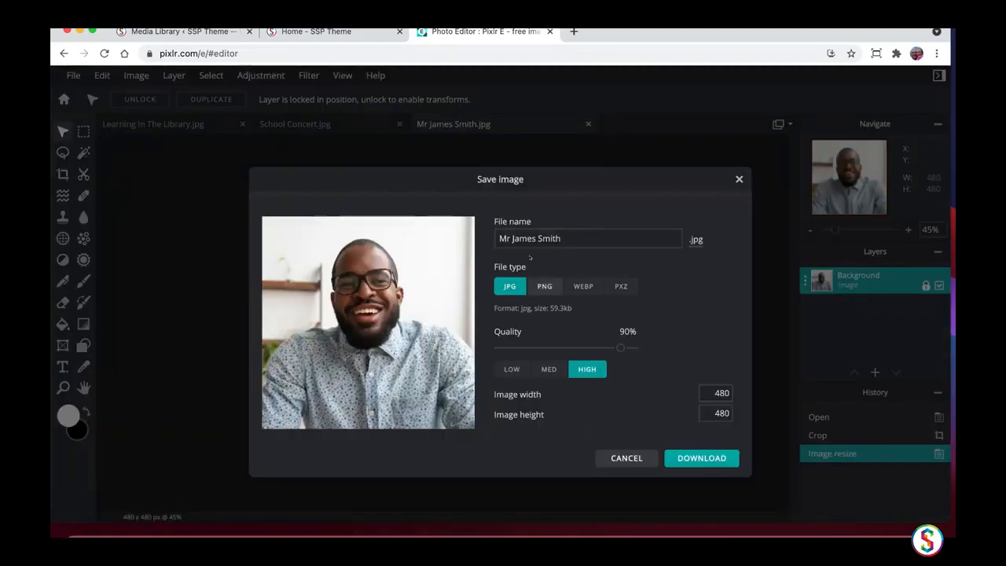
left_click(507, 239)
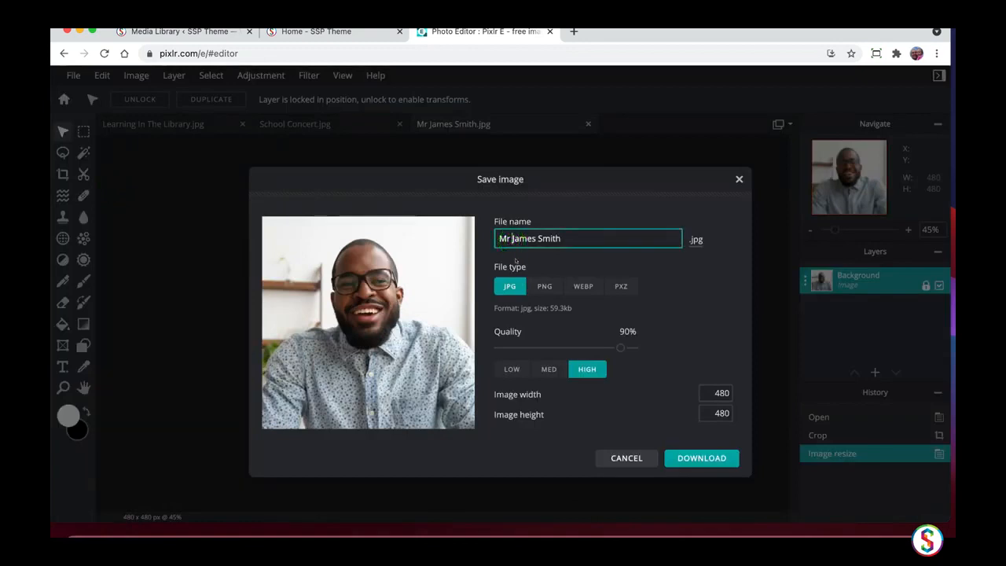
key("BackSpace")
type("-")
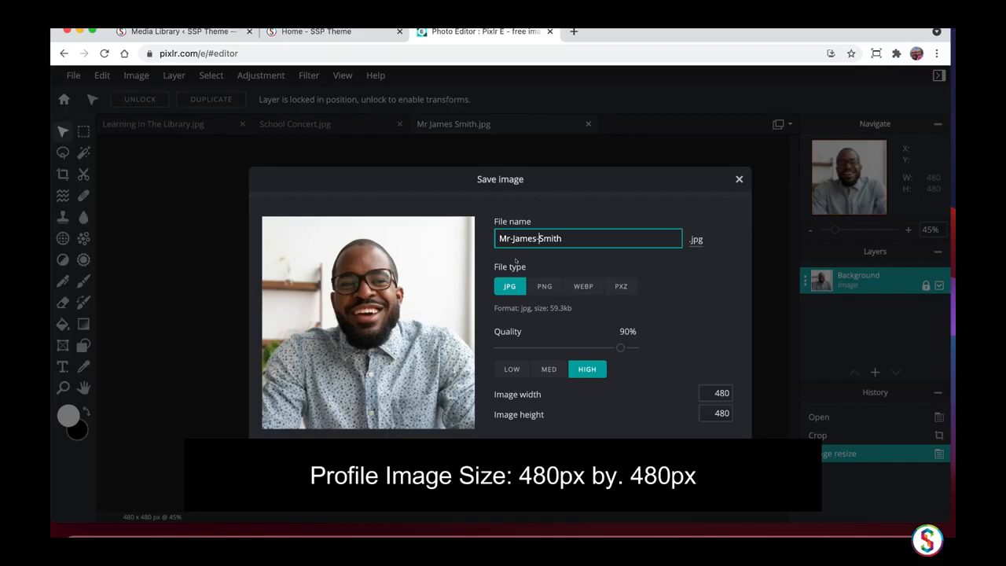
Download the portrait as a JPG at medium quality and dismiss the download notices.
left_click(504, 286)
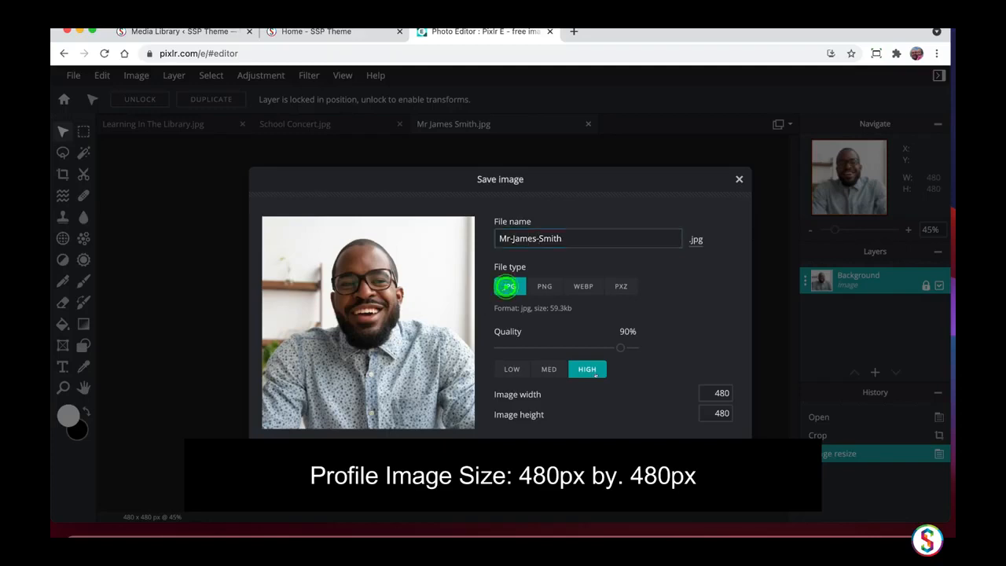
left_click(549, 369)
left_click(712, 460)
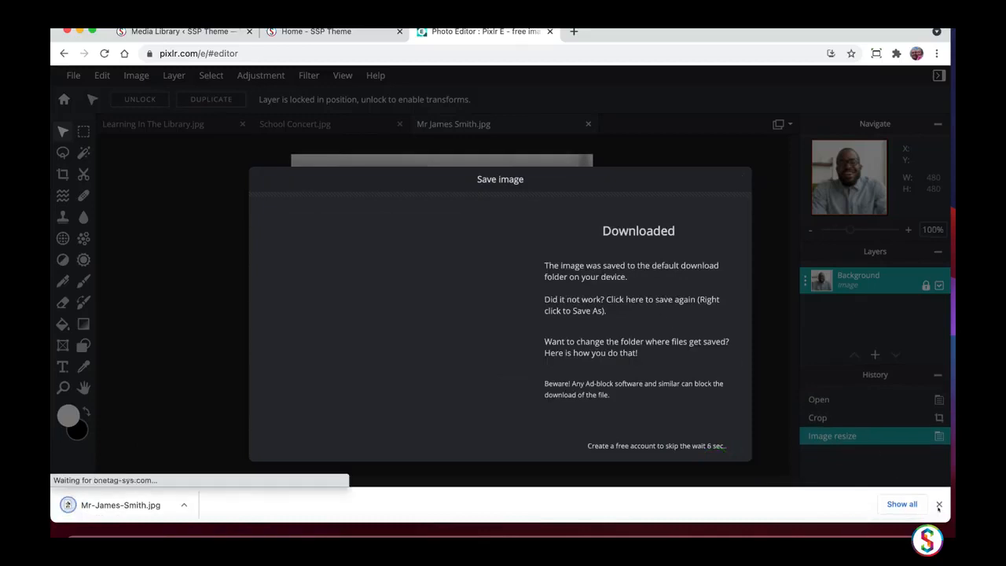
left_click(938, 504)
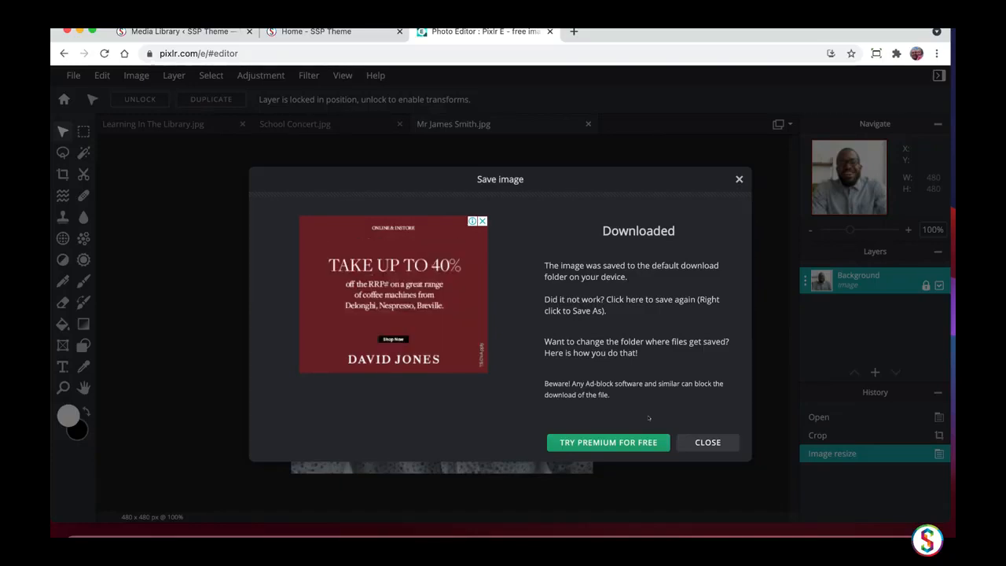
left_click(739, 179)
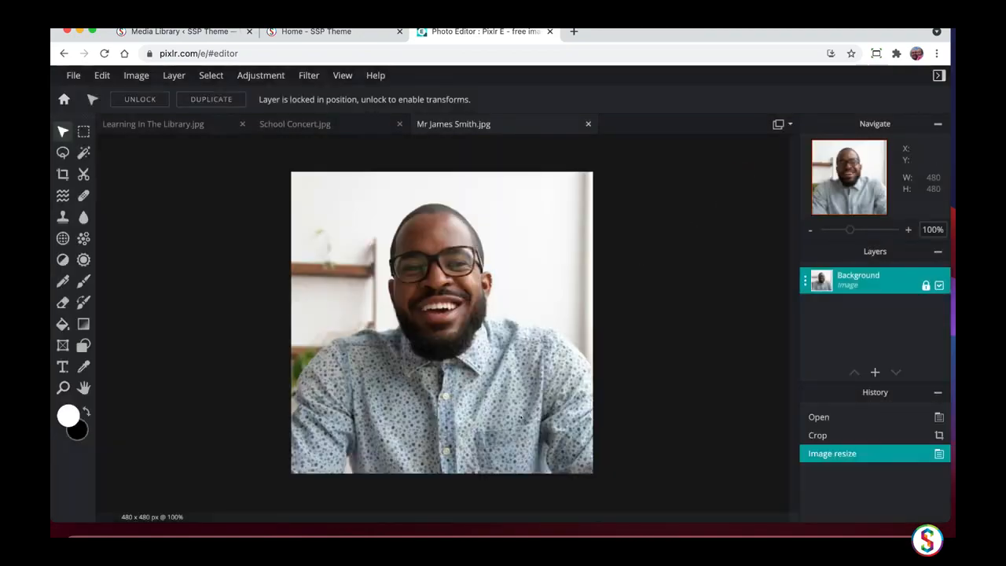